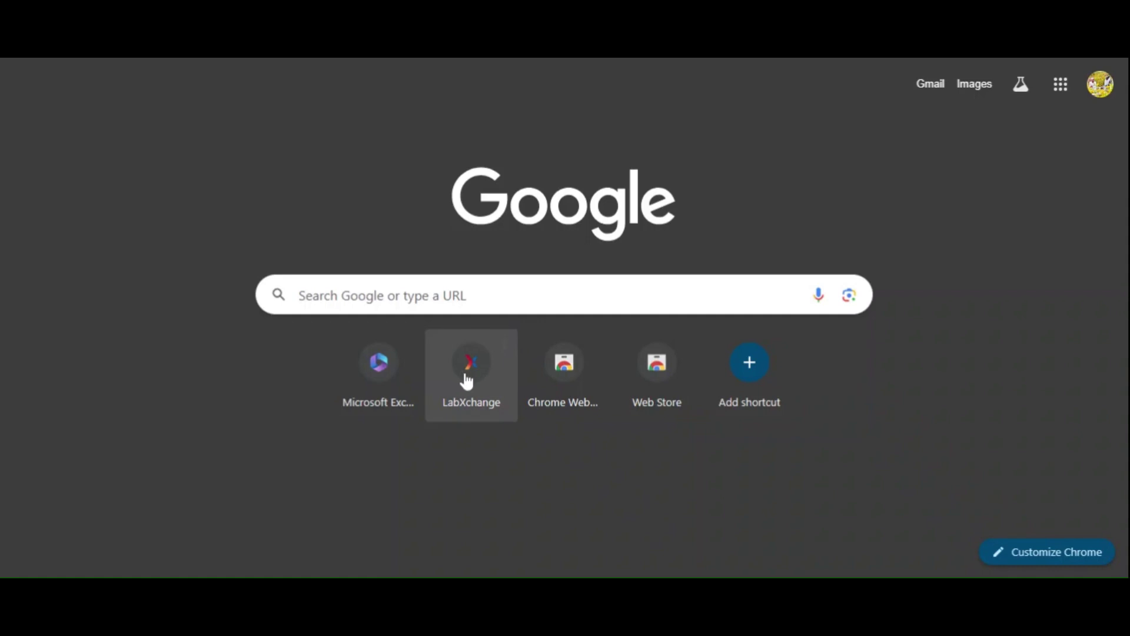
Open the LabXchange site from its shortcut on the new-tab page
click(493, 347)
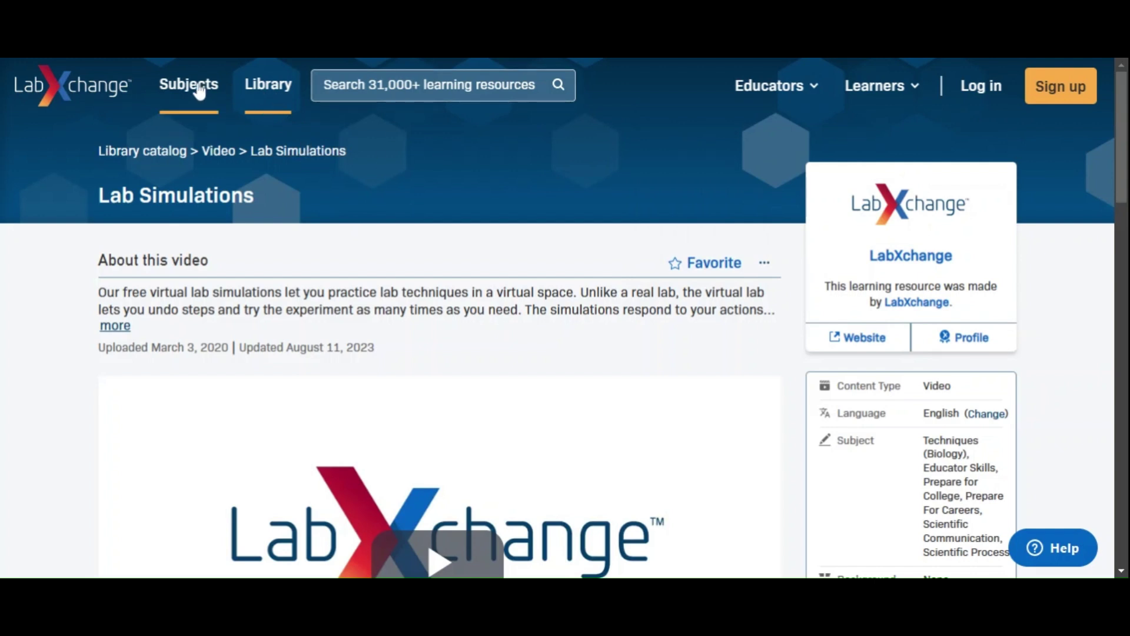
Go to the Subjects listing and jump through Chemistry to the Physics topics
click(188, 99)
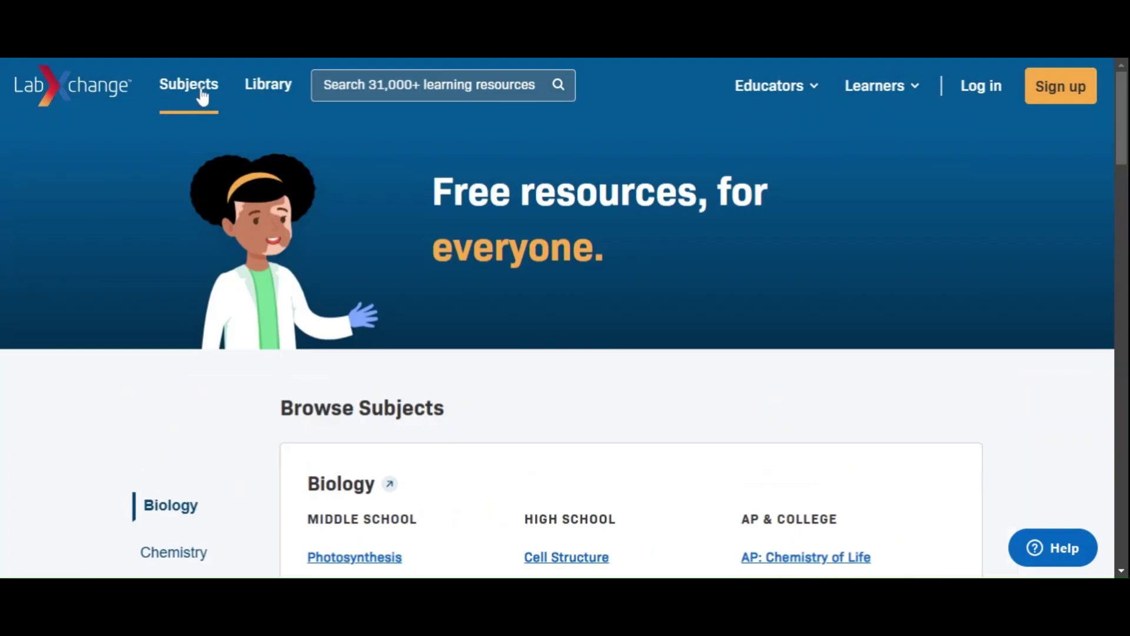
scroll(679, 232, down, 3)
scroll(232, 294, down, 1)
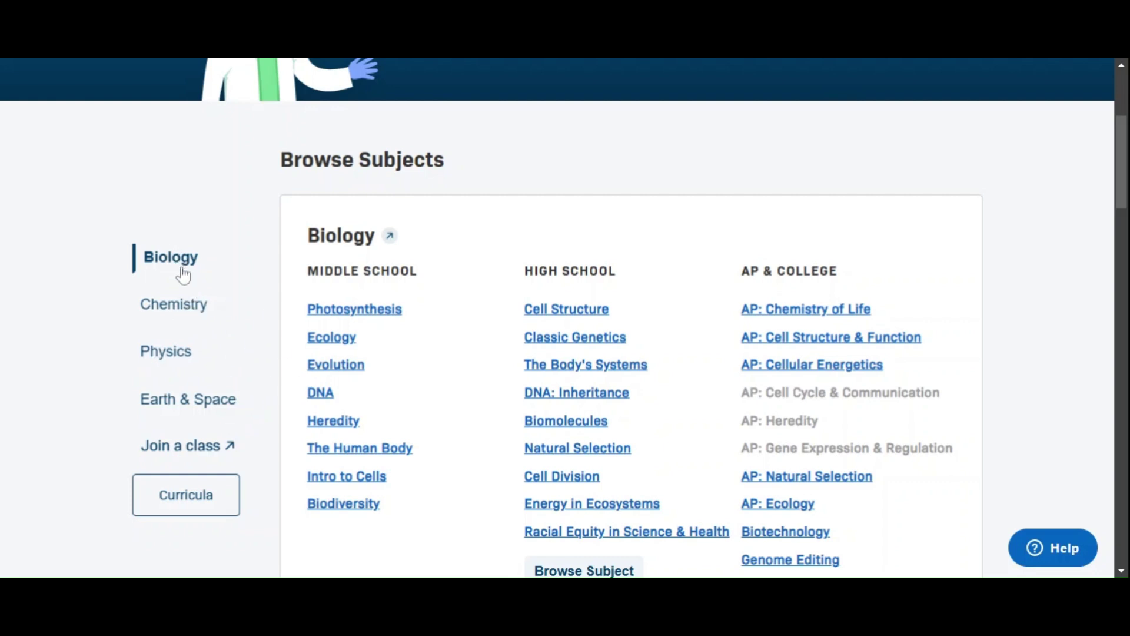
scroll(540, 272, down, 3)
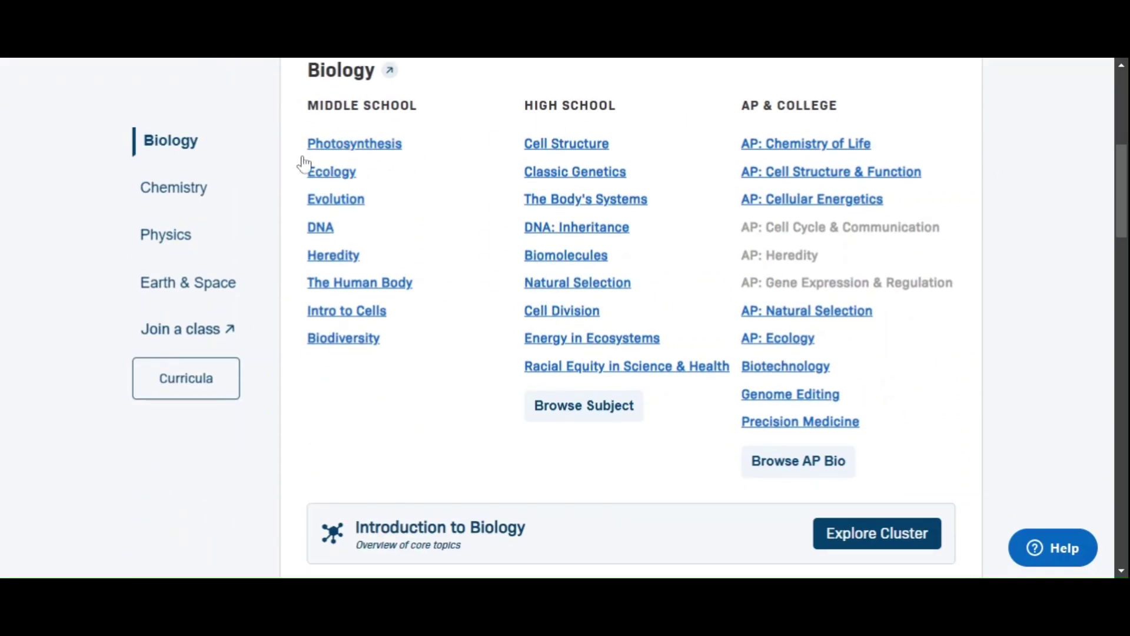
click(150, 191)
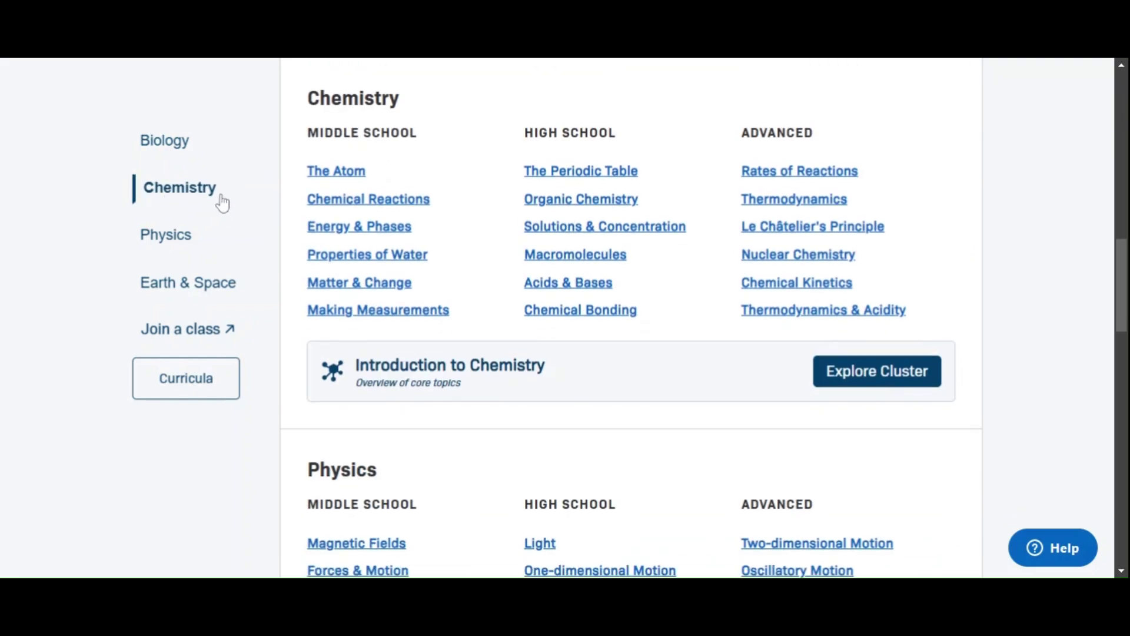
click(168, 238)
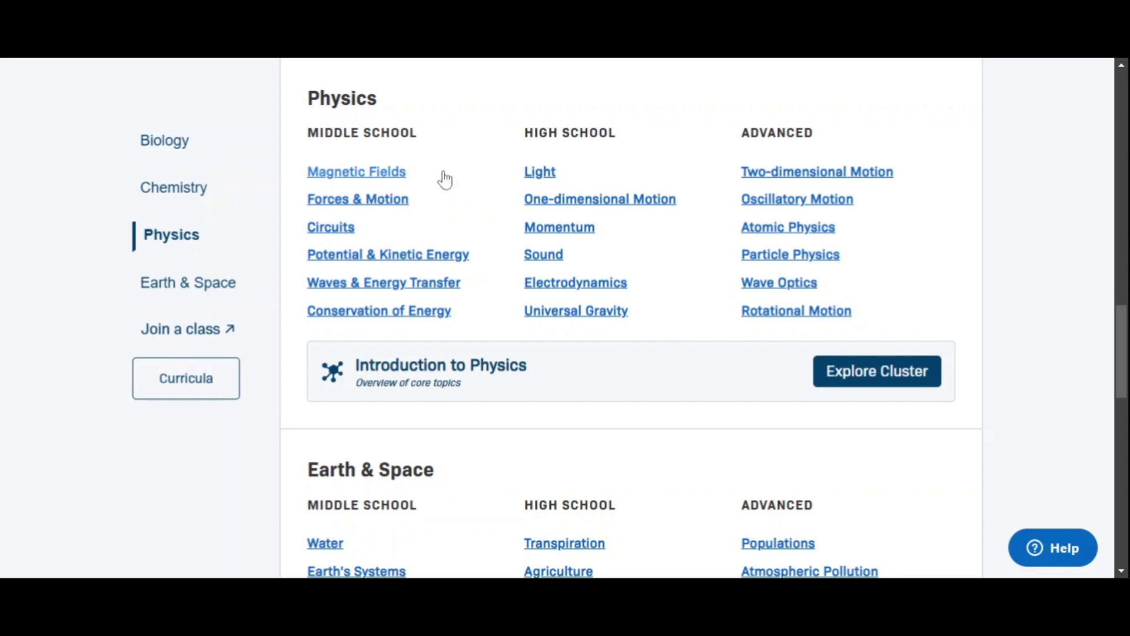
Open Magnetic Fields, page its Simulations carousel forward and back, then return to Physics listings
click(385, 176)
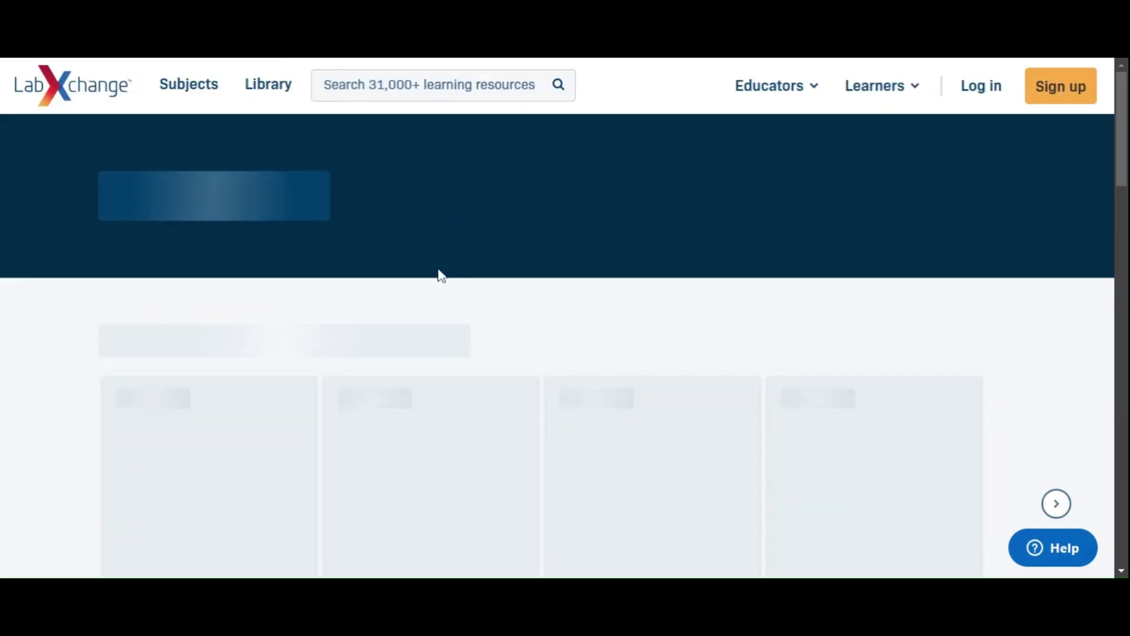
scroll(432, 283, down, 3)
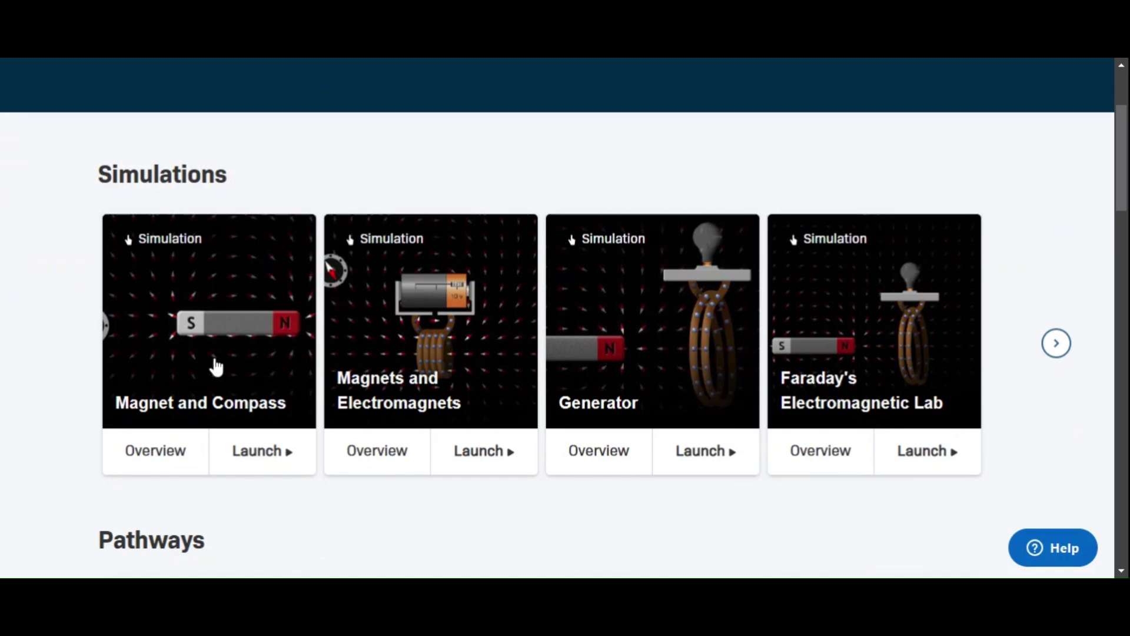
scroll(203, 294, up, 3)
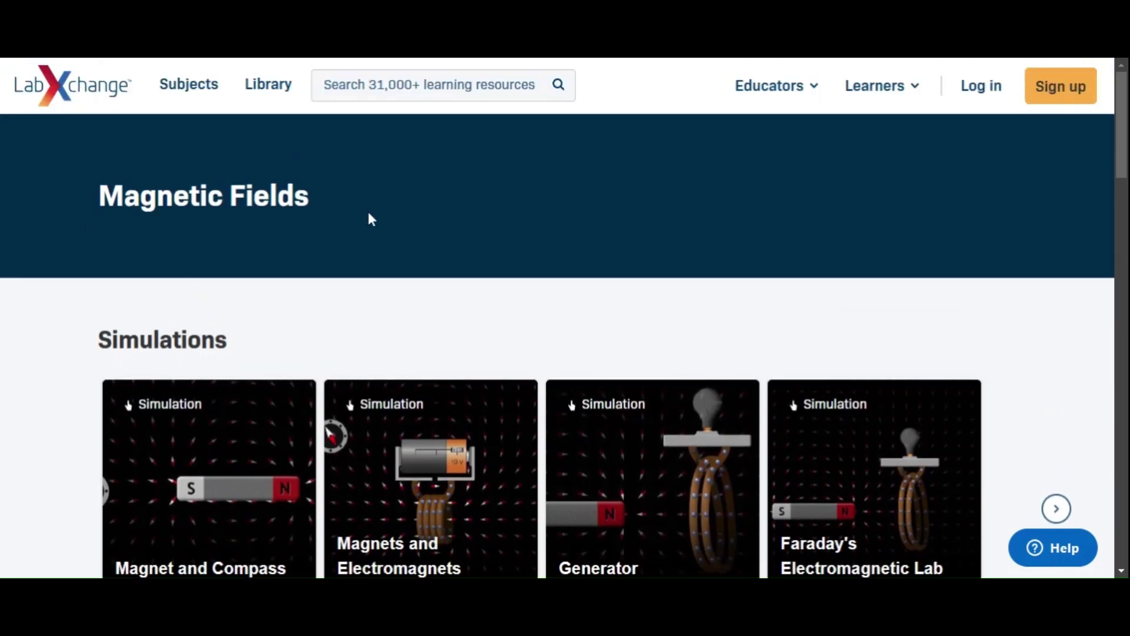
scroll(226, 421, down, 1)
scroll(181, 428, down, 2)
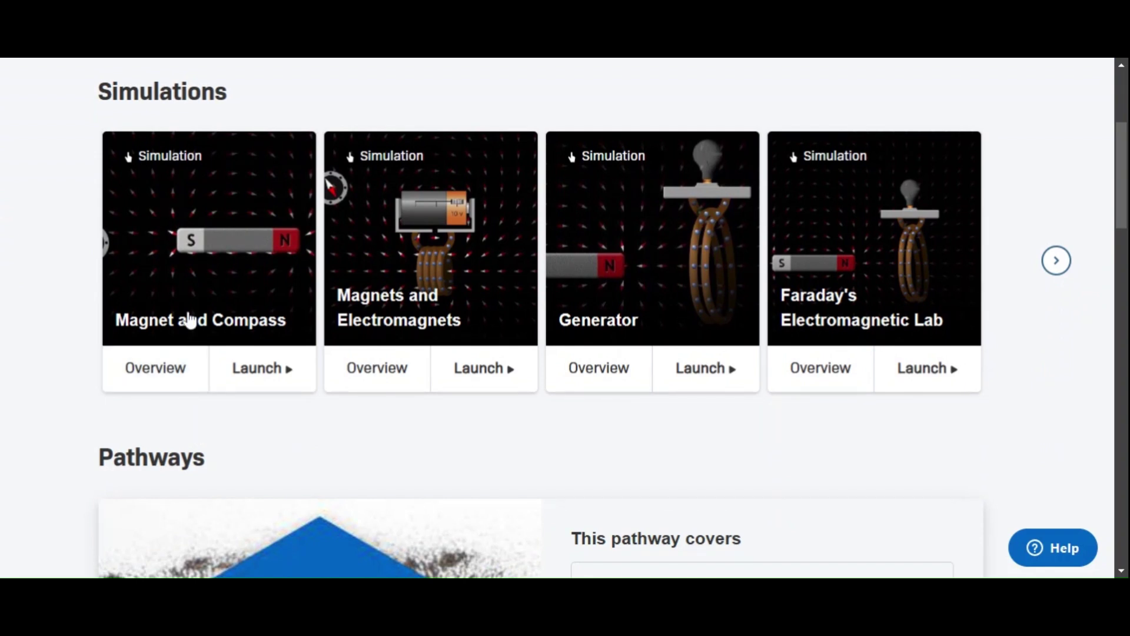
click(1056, 260)
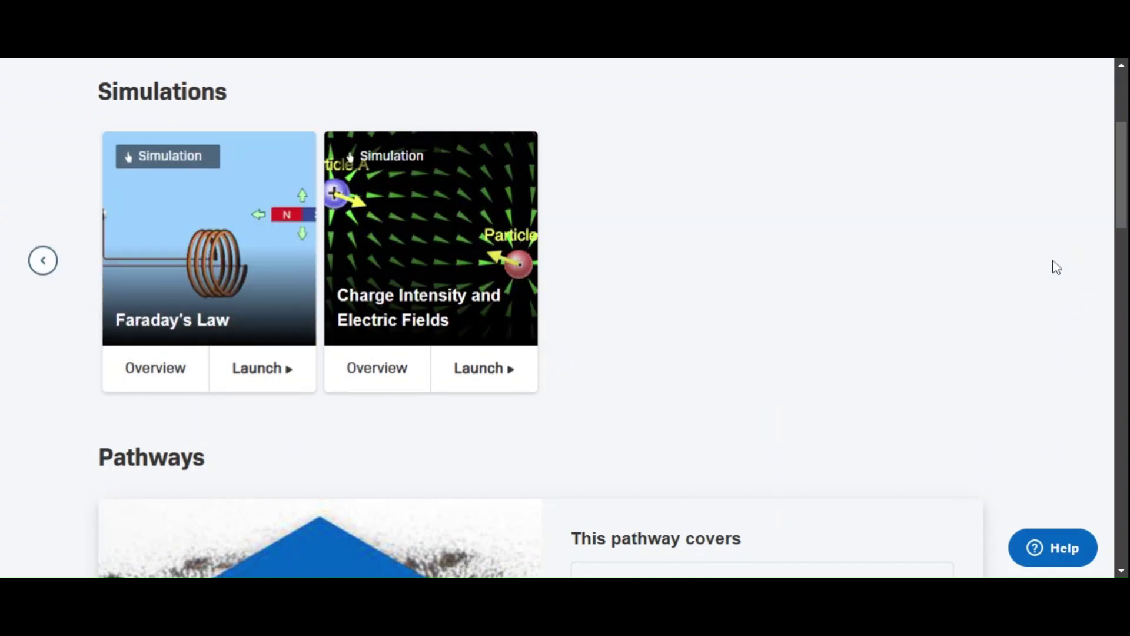
click(42, 260)
scroll(272, 245, down, 1)
scroll(194, 235, up, 3)
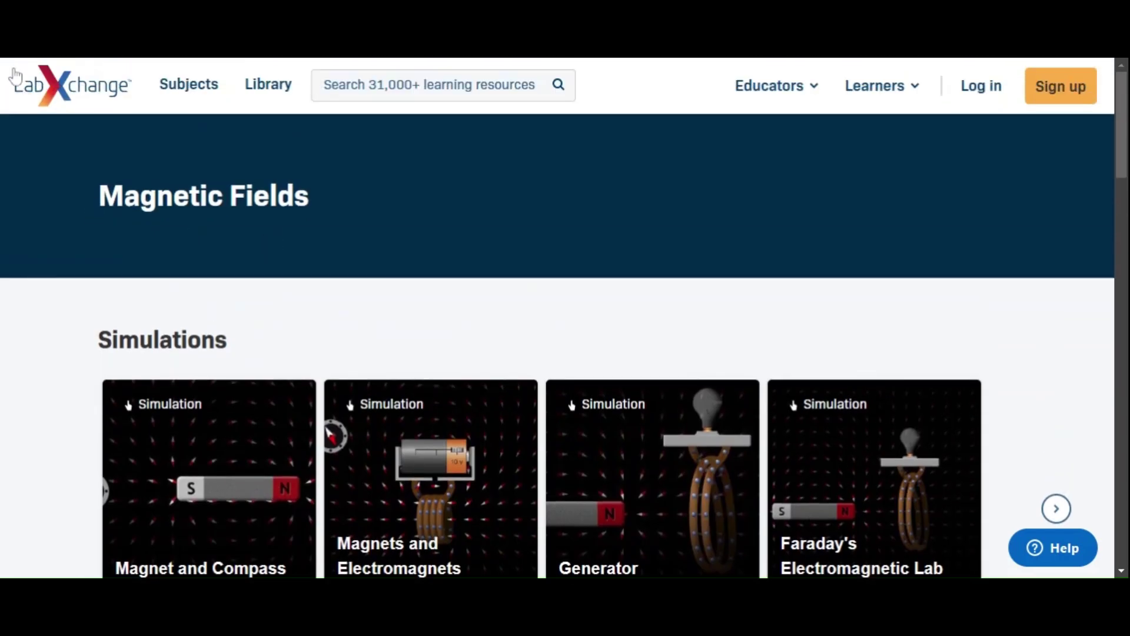
key(alt+Left)
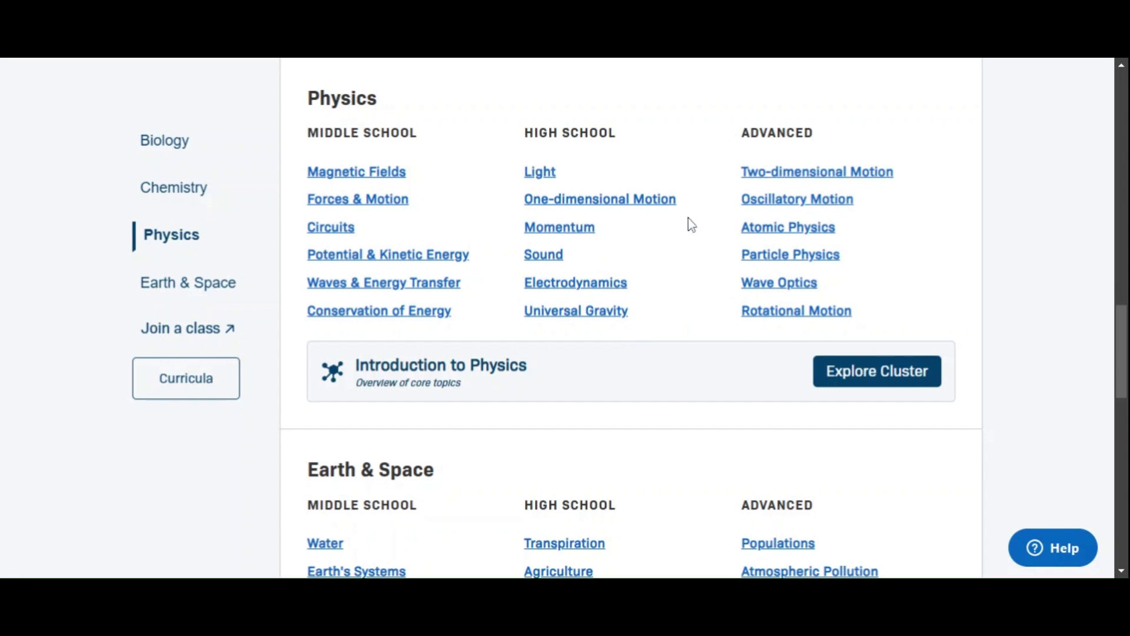
Open the Circuits topic and scroll down to its Simulations
click(328, 228)
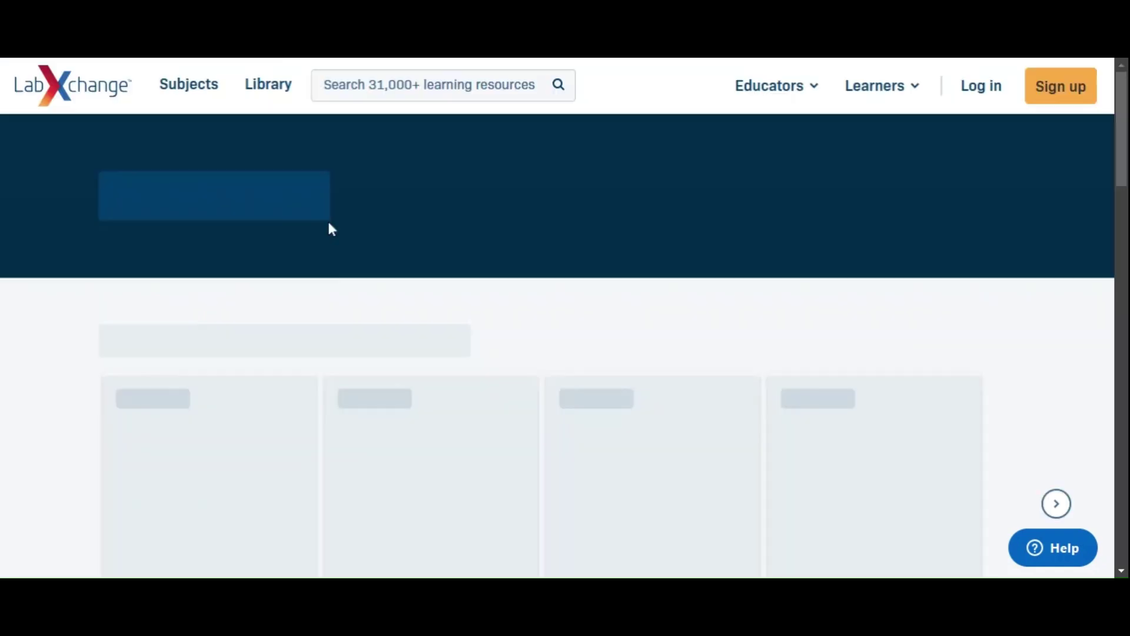
scroll(570, 226, down, 1)
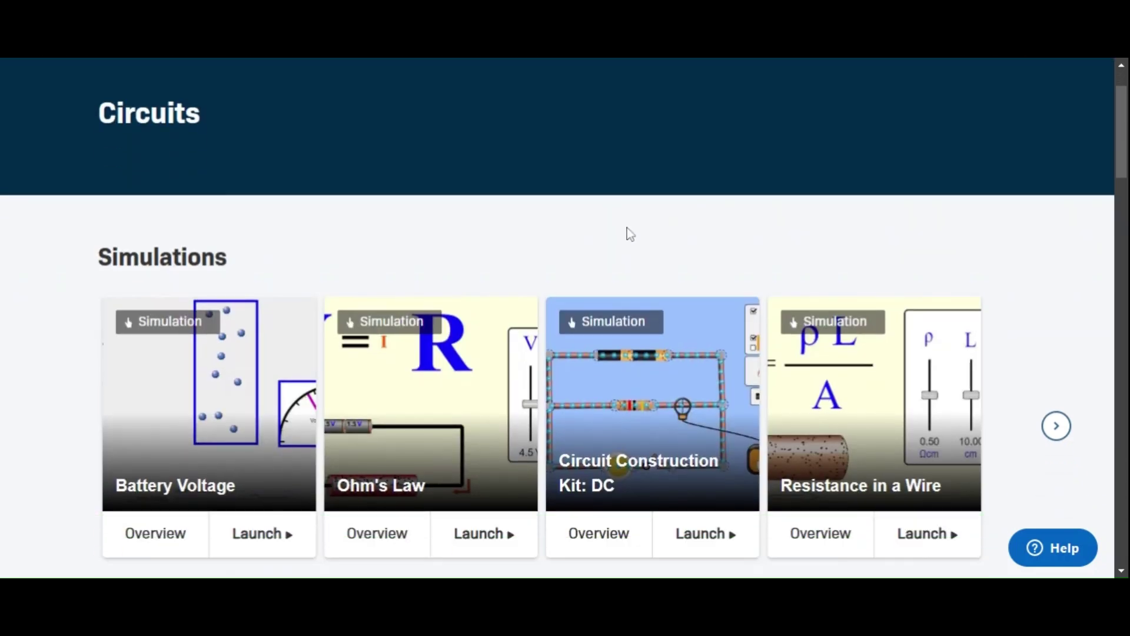
scroll(412, 318, down, 1)
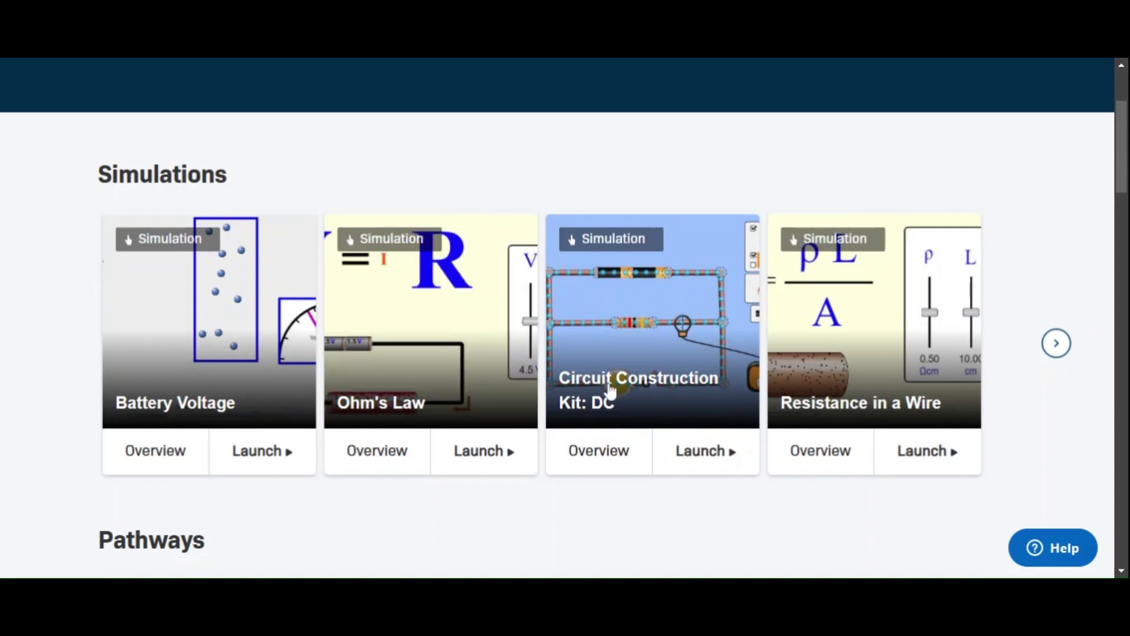
Launch the Circuit Construction Kit: DC simulation from the Circuits page
click(640, 346)
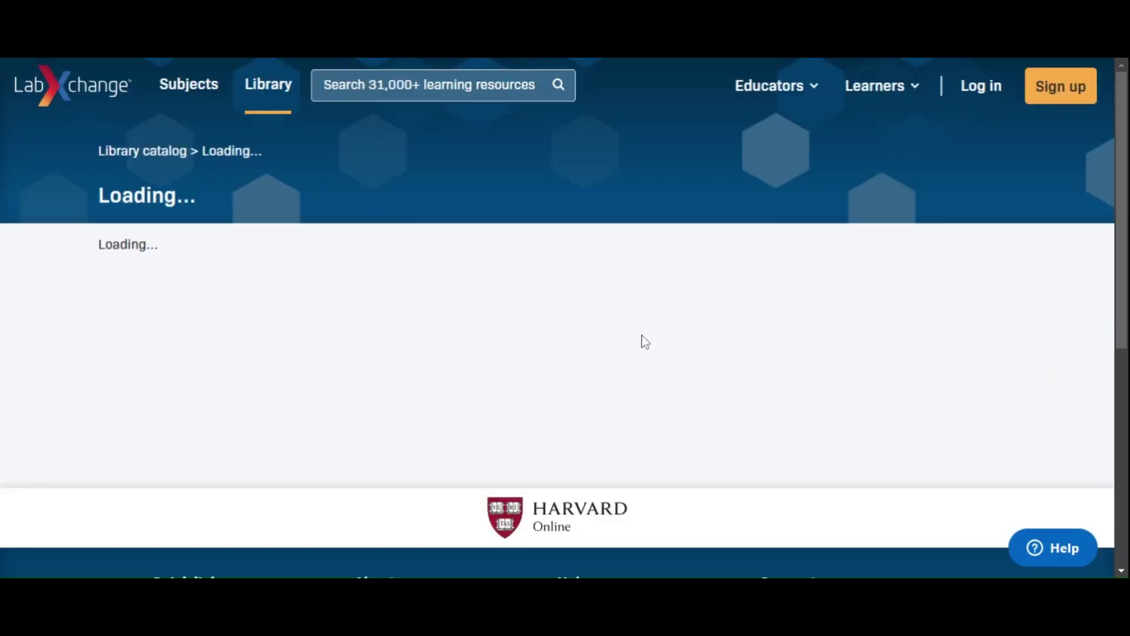
scroll(633, 339, down, 5)
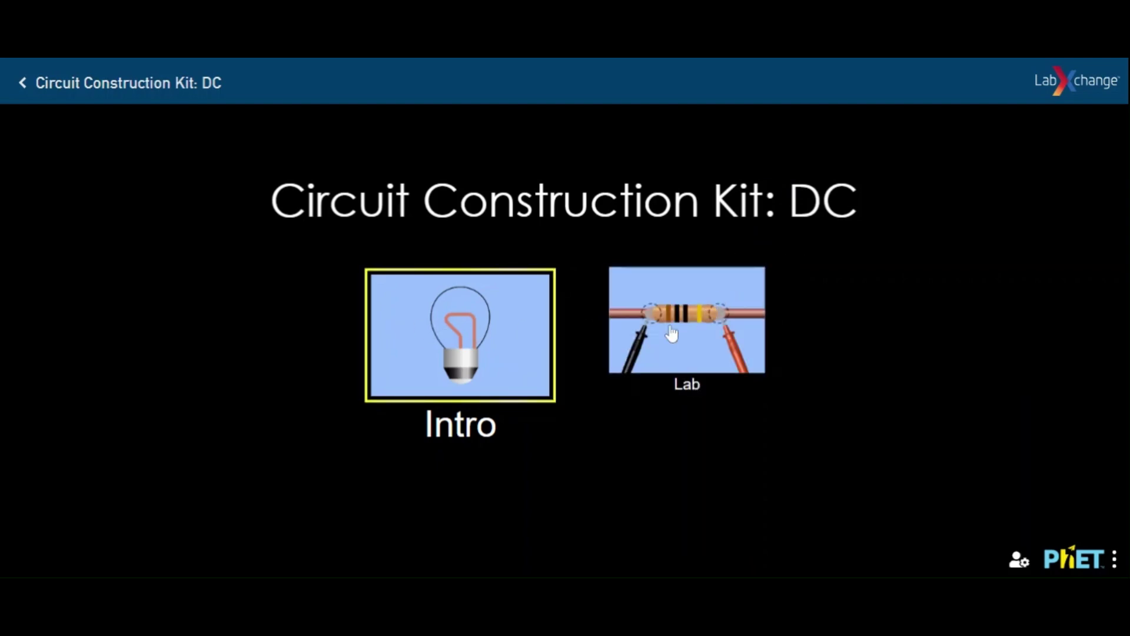
Enter the Lab screen and page down through the component toolbox to the last set
click(696, 348)
click(695, 347)
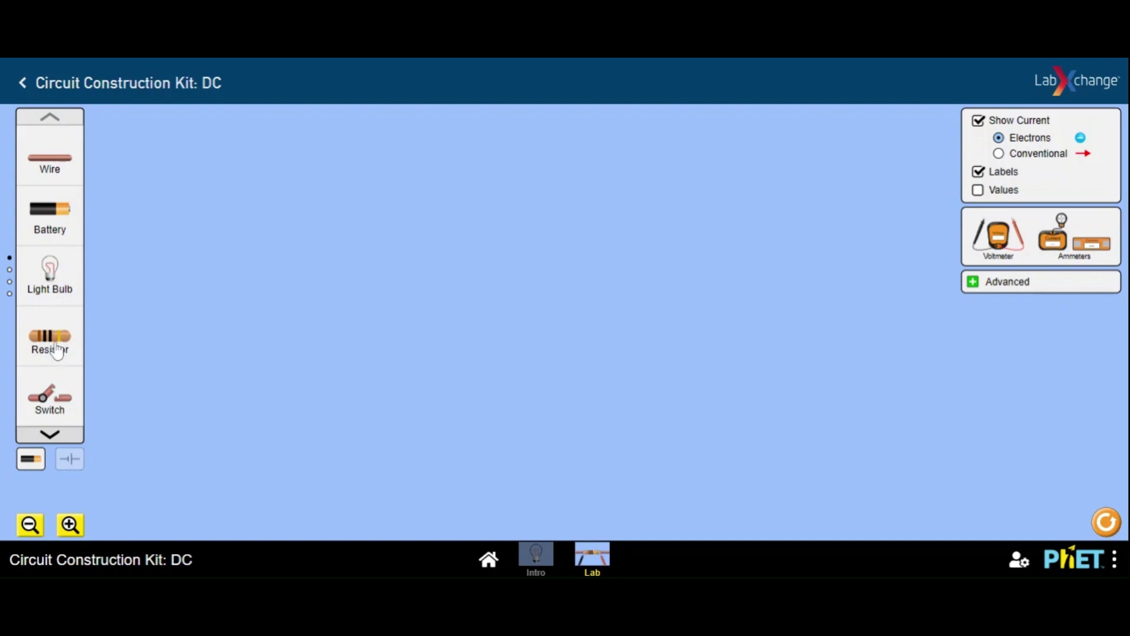
click(53, 436)
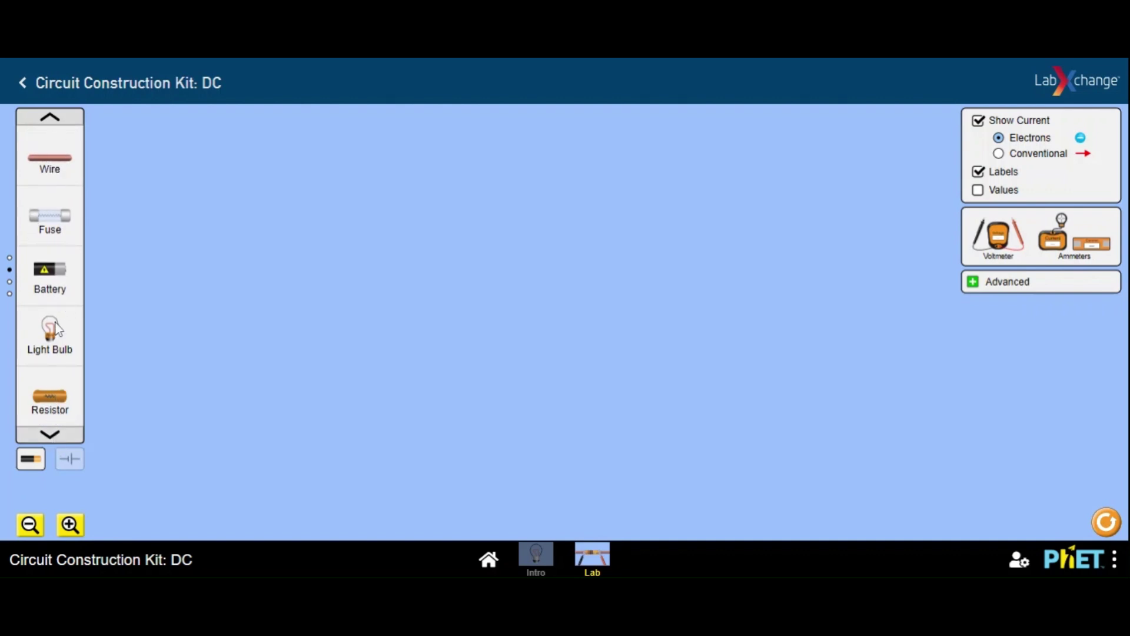
click(53, 436)
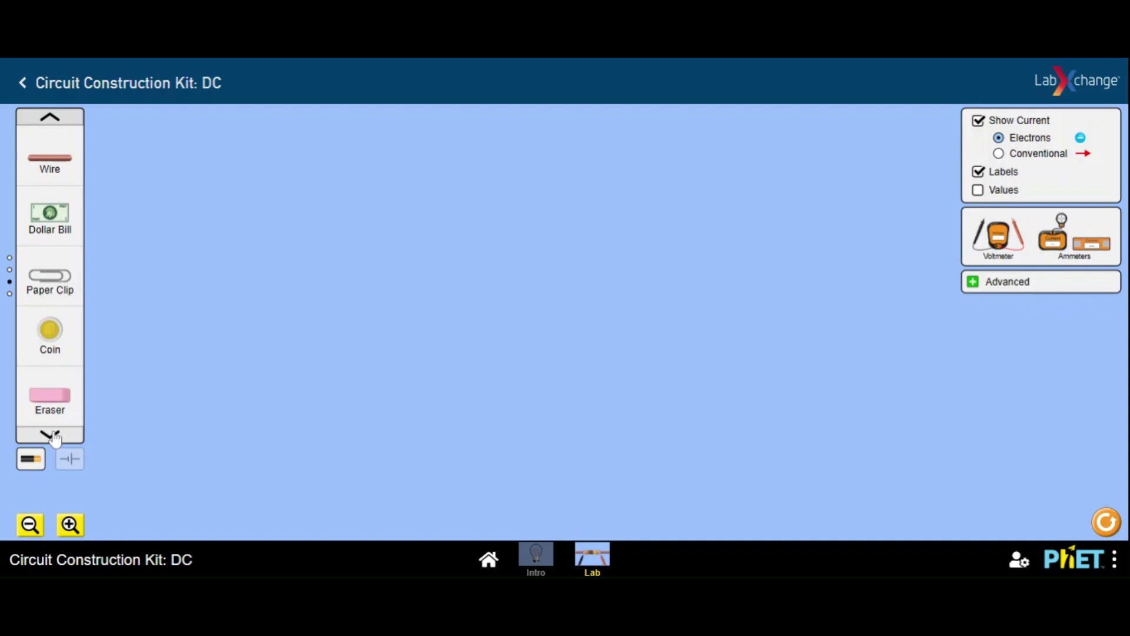
click(52, 436)
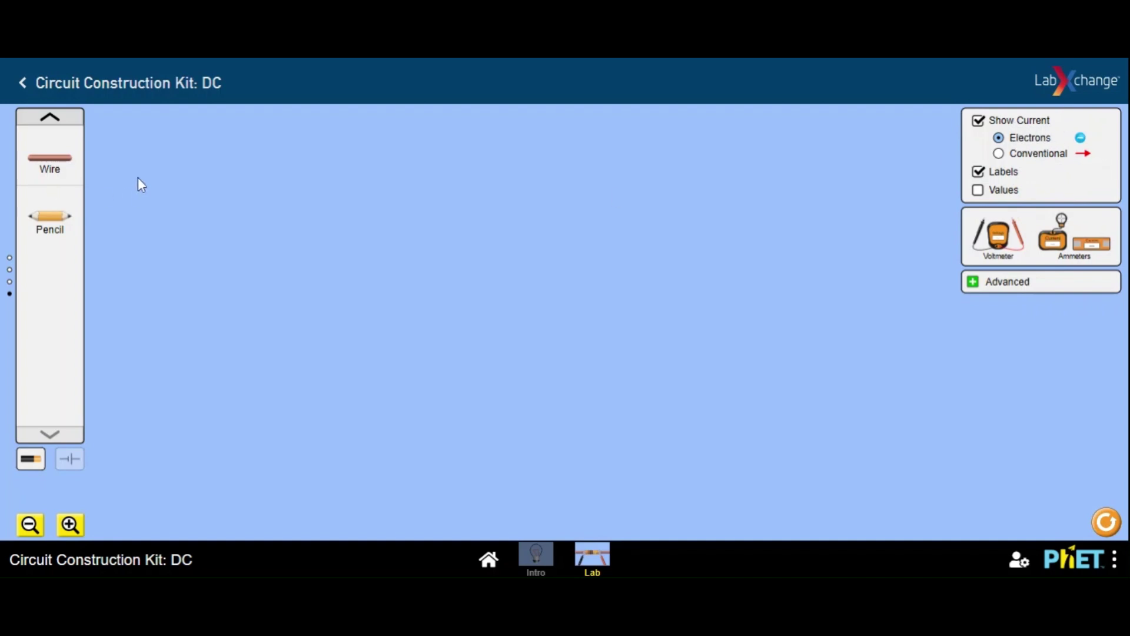
Page the component toolbox back up to the first set
click(65, 120)
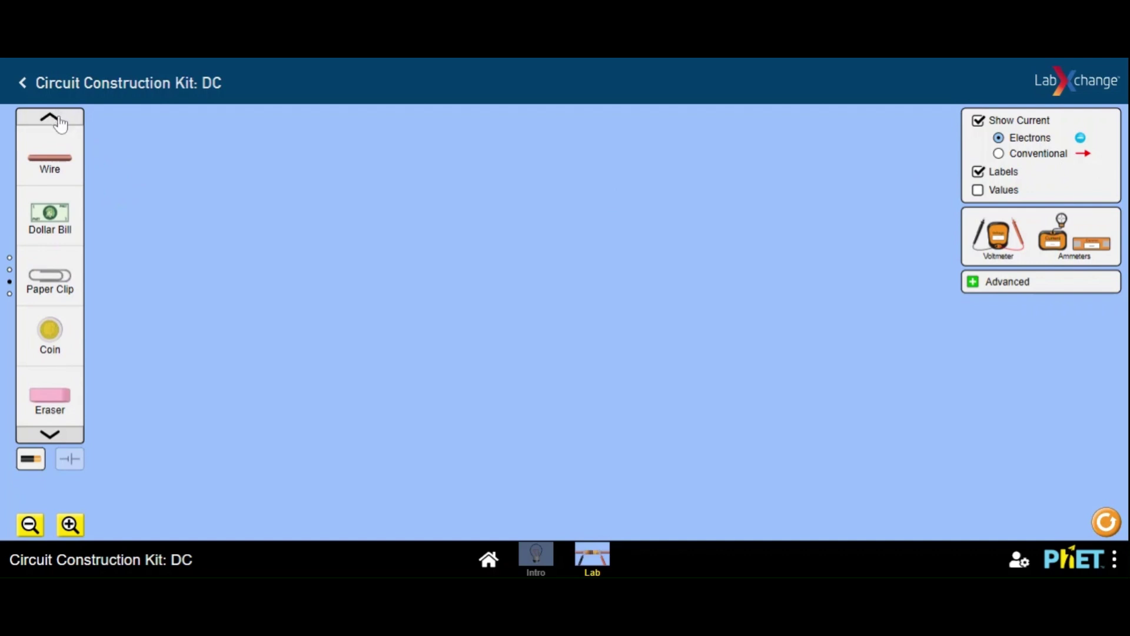
click(50, 117)
click(49, 117)
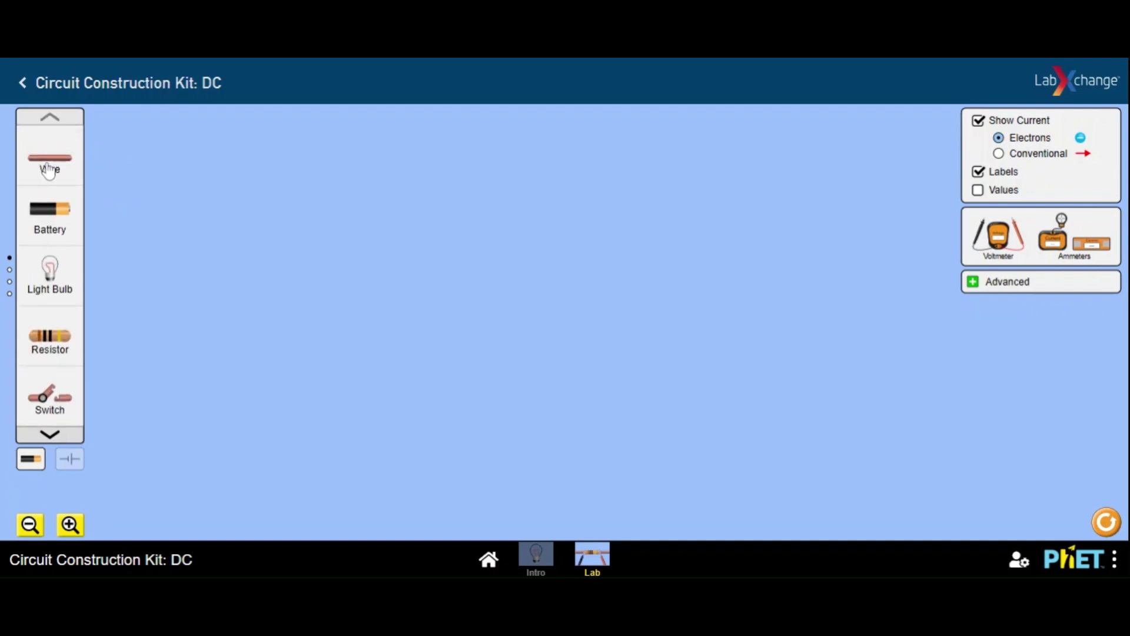
Lay a wire, two batteries, another wire and a switch in a row across the top
drag(49, 165, 408, 123)
drag(54, 226, 462, 126)
drag(64, 230, 534, 143)
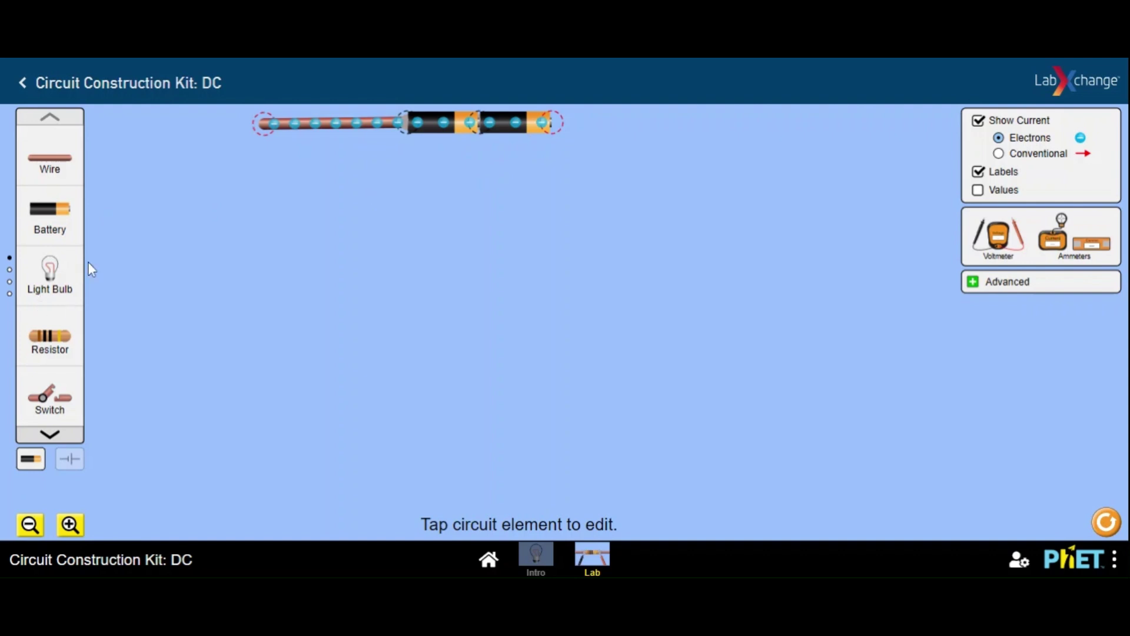
drag(50, 160, 595, 135)
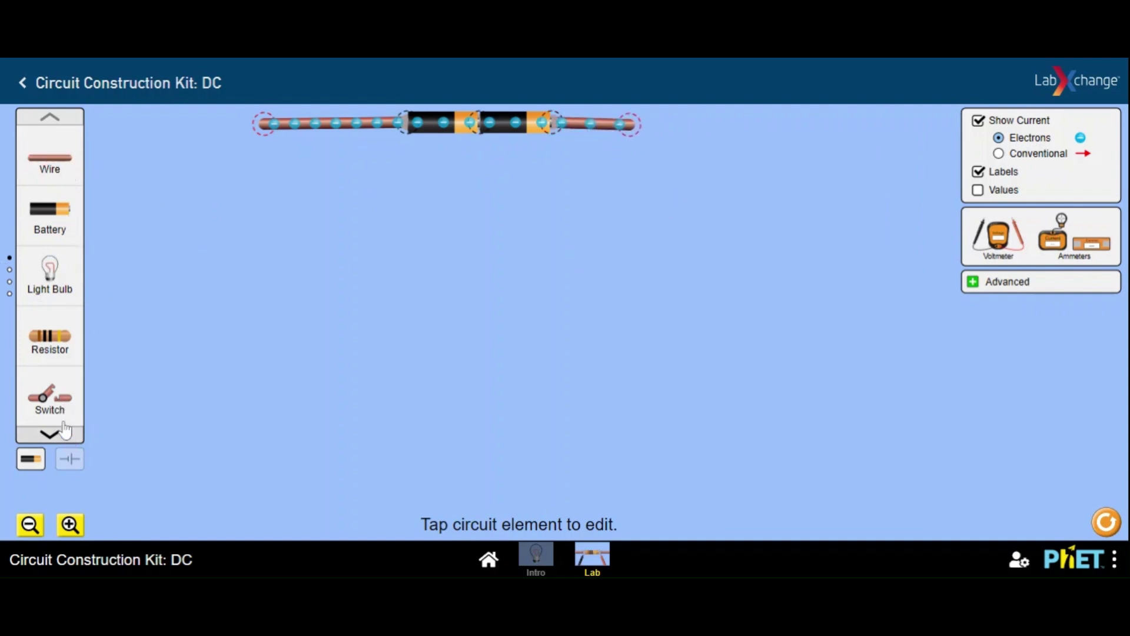
drag(54, 404, 677, 126)
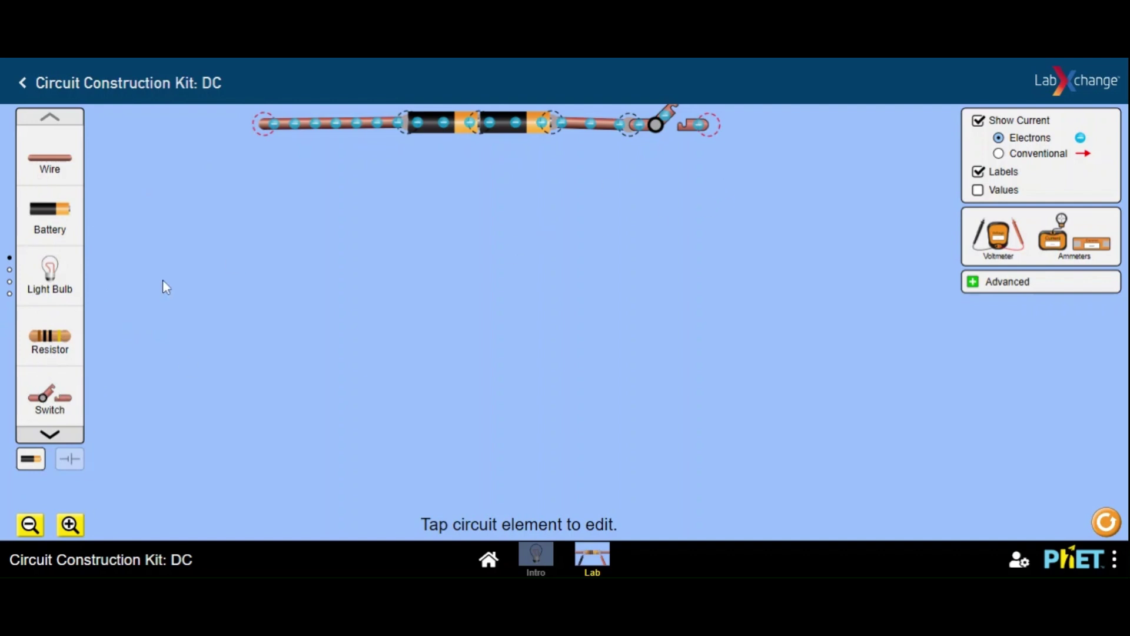
Hang a wire down from the switch and stretch the top row wider
drag(51, 169, 714, 317)
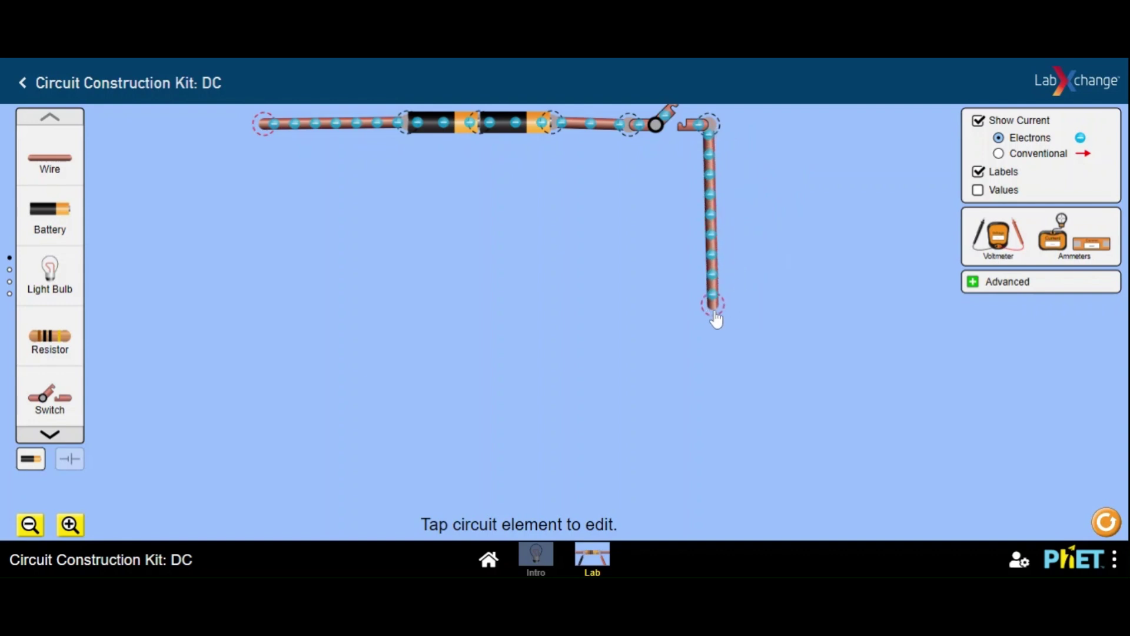
drag(267, 127, 145, 123)
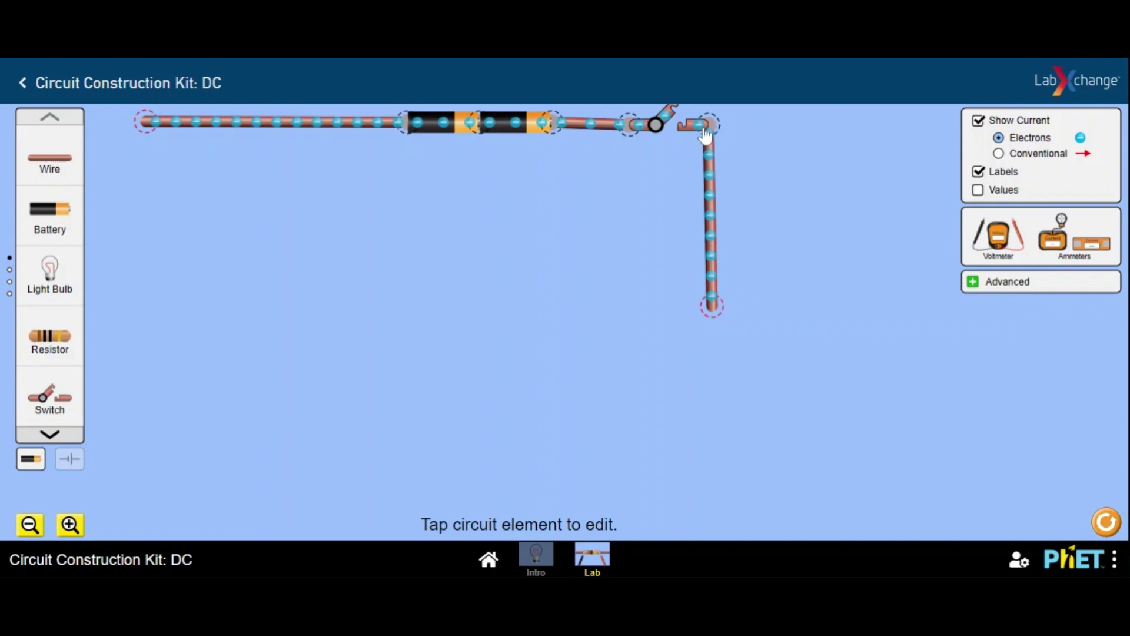
drag(704, 129, 851, 128)
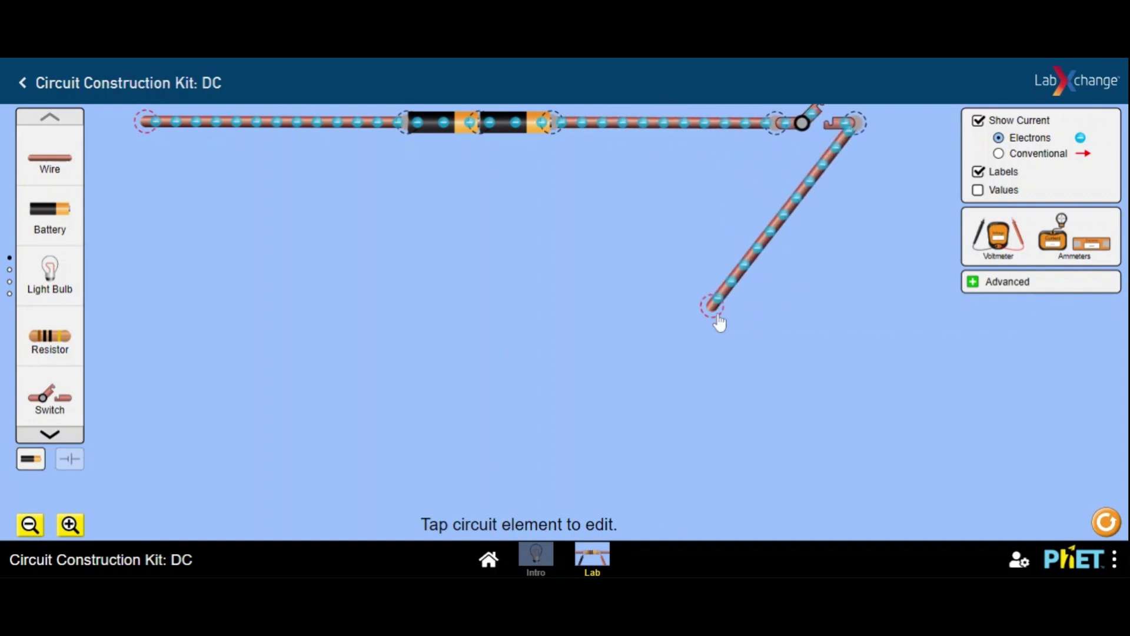
drag(716, 316, 859, 341)
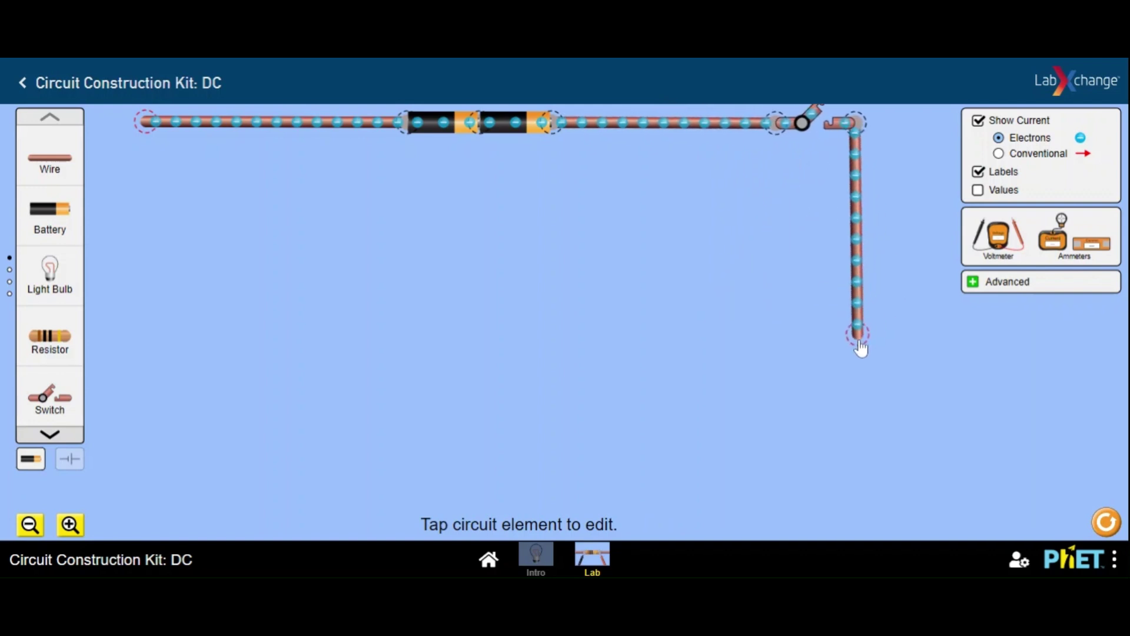
Add a light bulb and a wire below it, plus a resistor near the top-left
drag(50, 272, 865, 288)
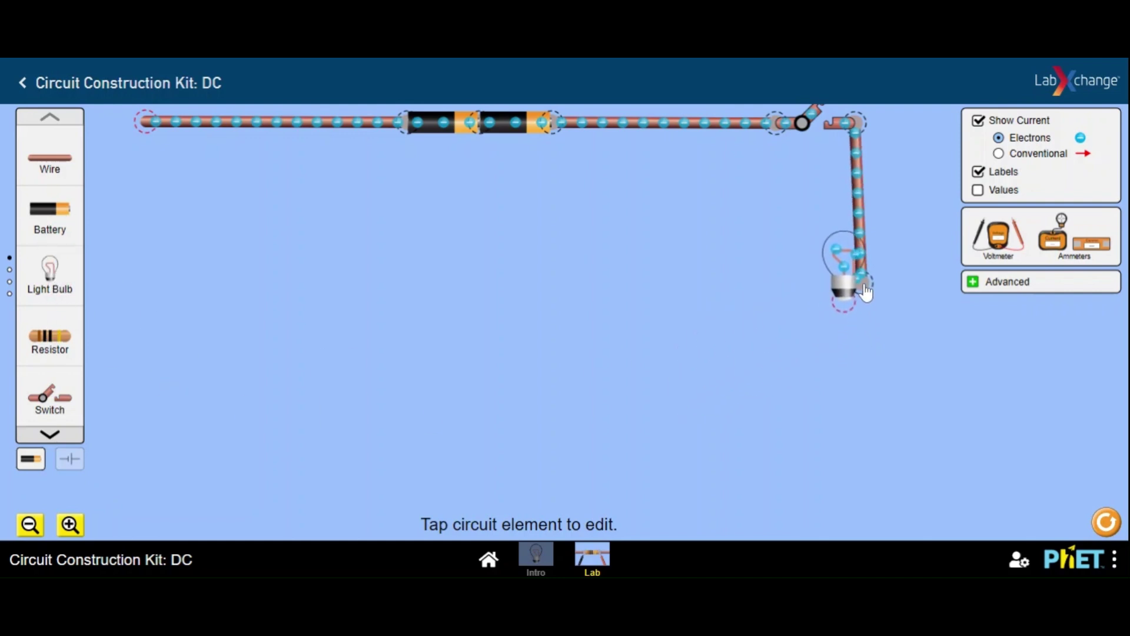
drag(34, 170, 845, 468)
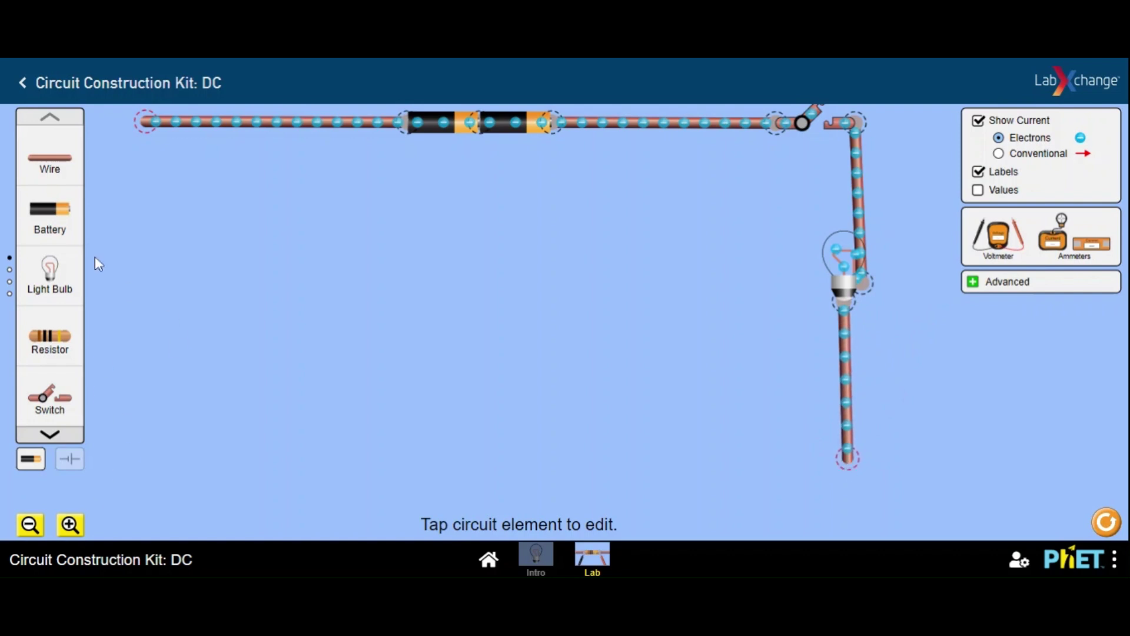
drag(40, 364, 151, 140)
Hang the resistor at top-left, then wire down the left and along the bottom to the bulb
drag(94, 195, 139, 214)
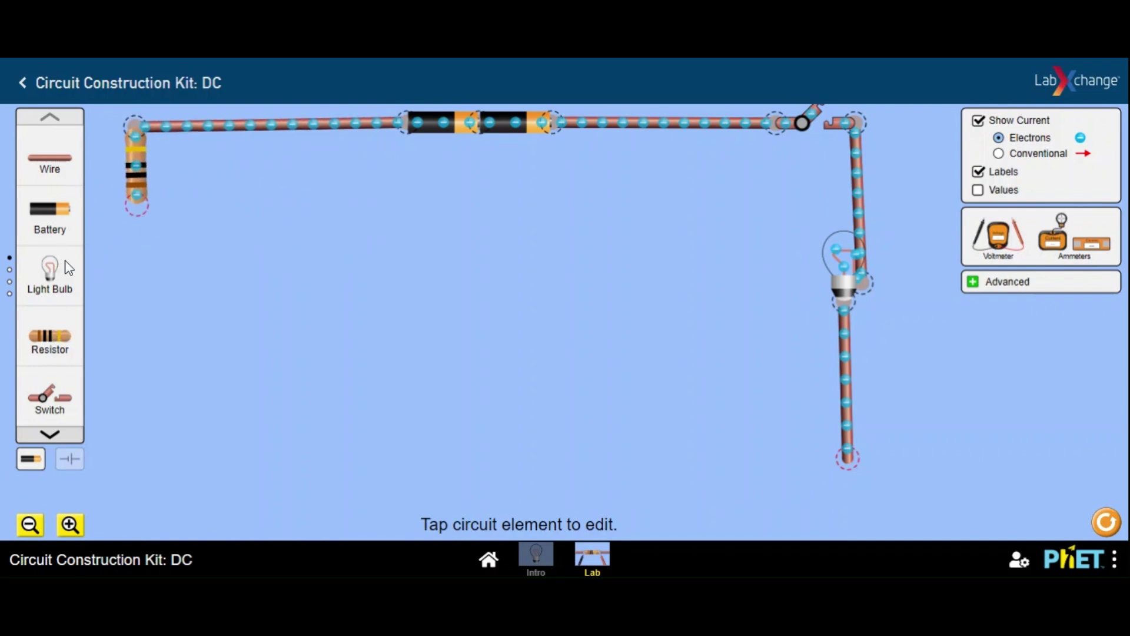
drag(61, 180, 140, 495)
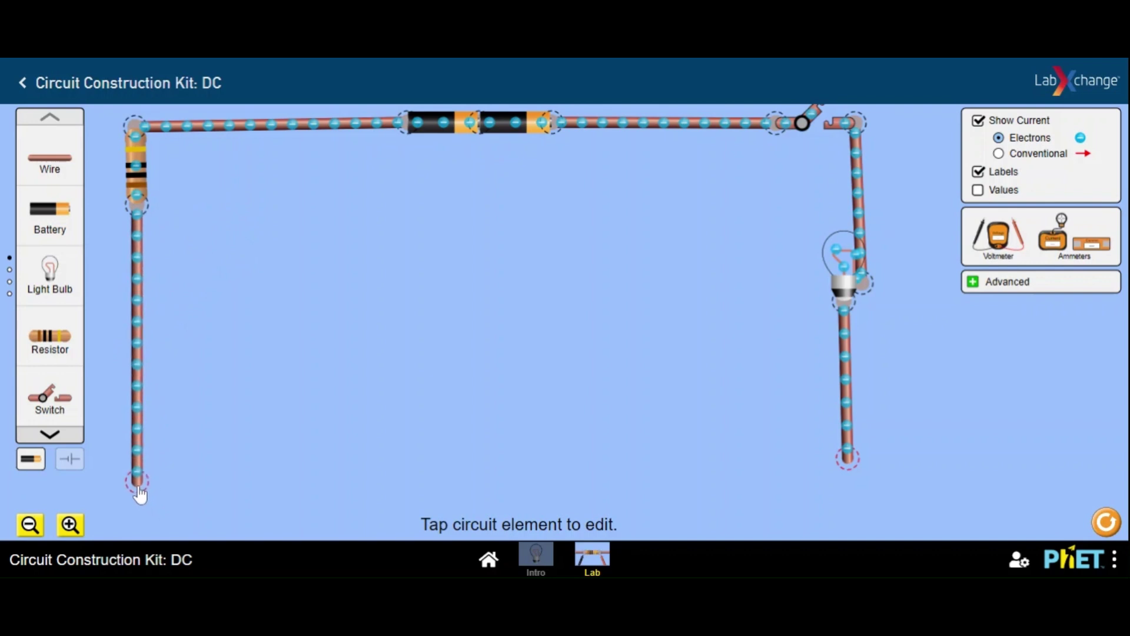
click(59, 434)
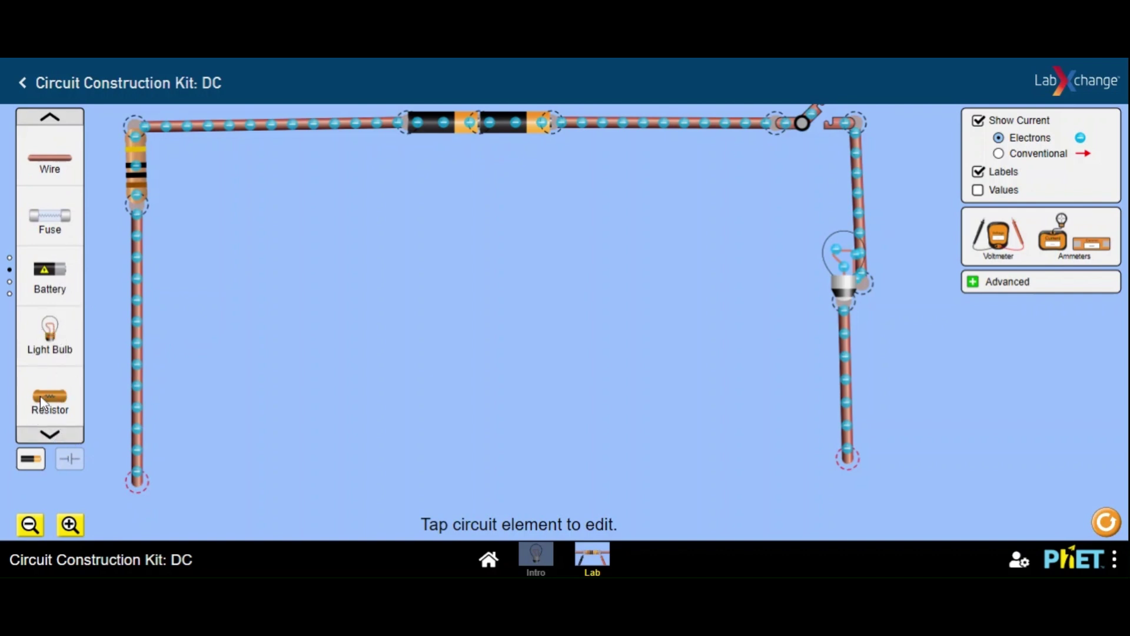
click(62, 117)
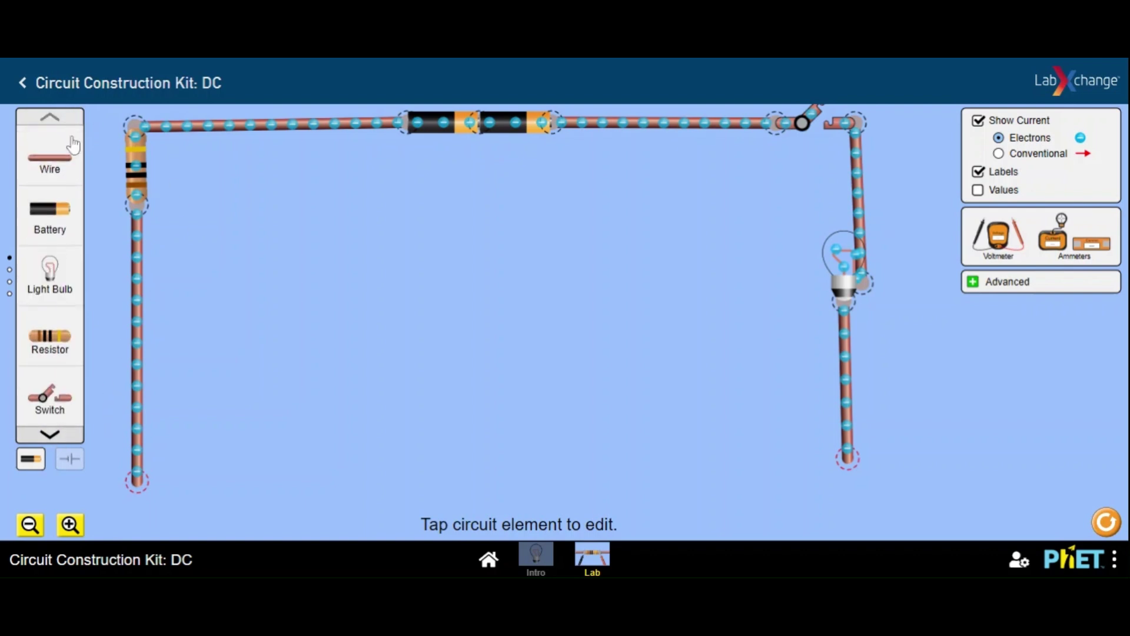
drag(52, 159, 224, 488)
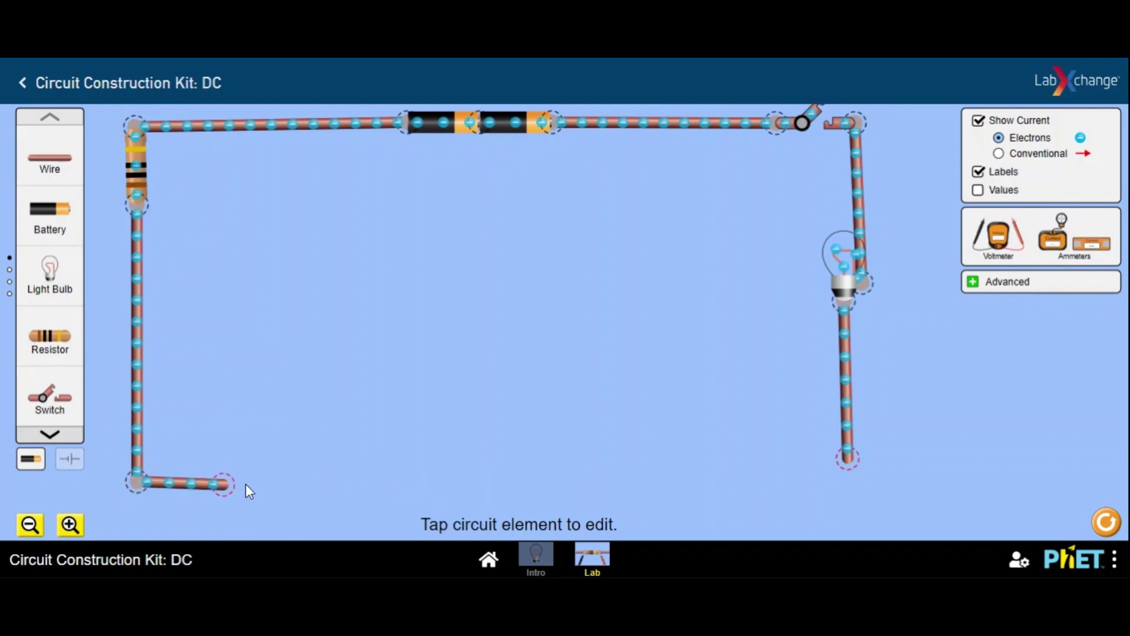
drag(230, 489, 845, 498)
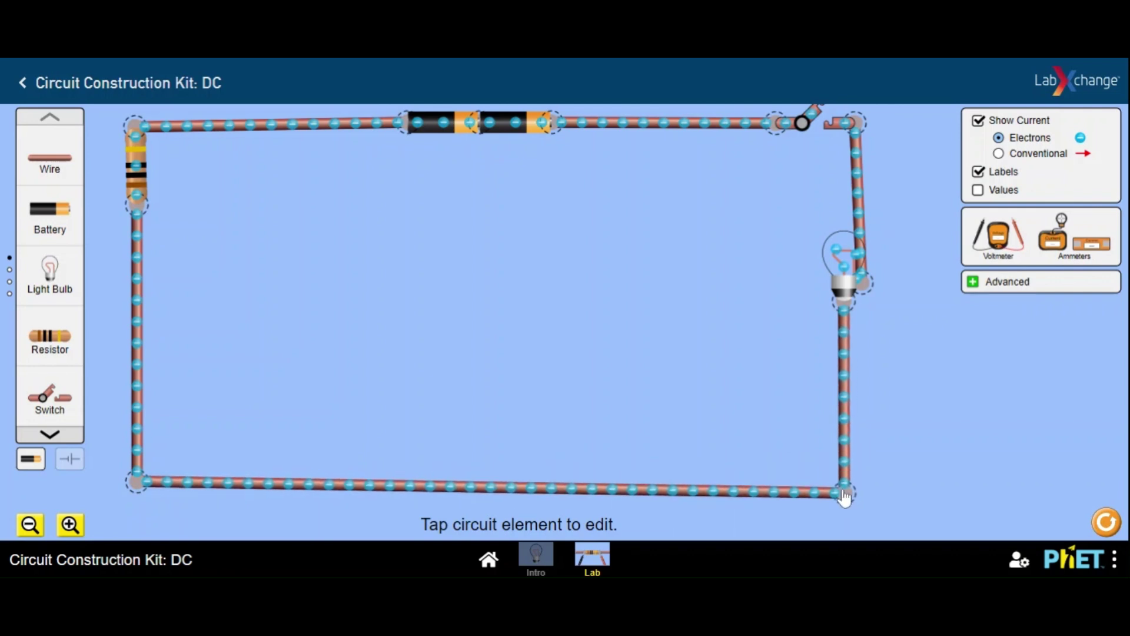
Split the right wire off the bulb's base and reattach it to the bulb's side terminal
click(849, 126)
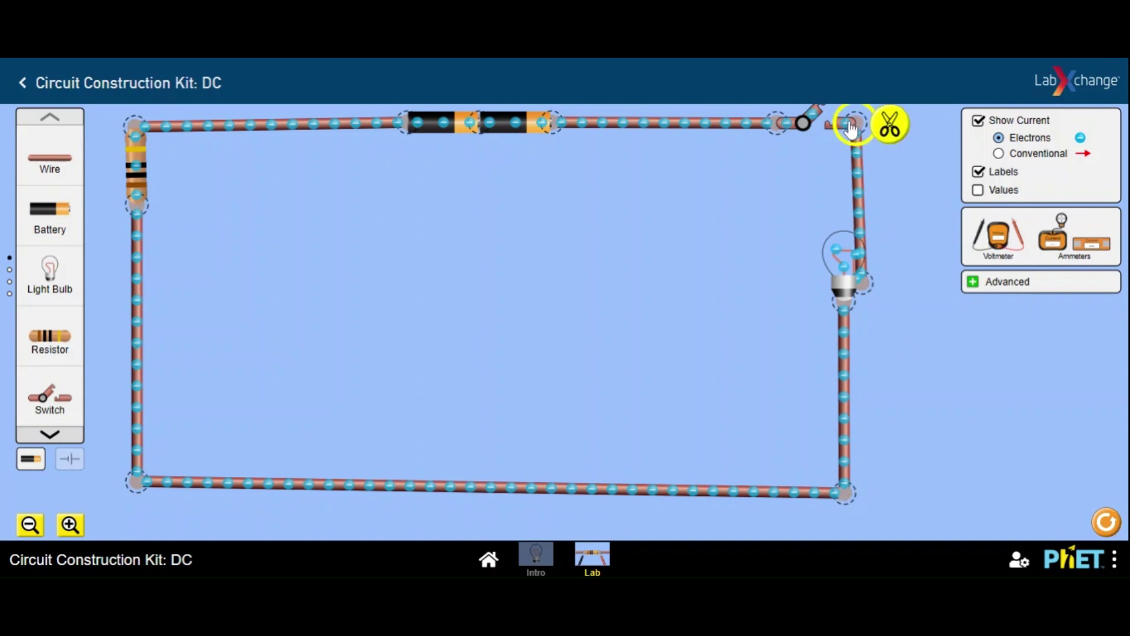
drag(851, 128, 860, 131)
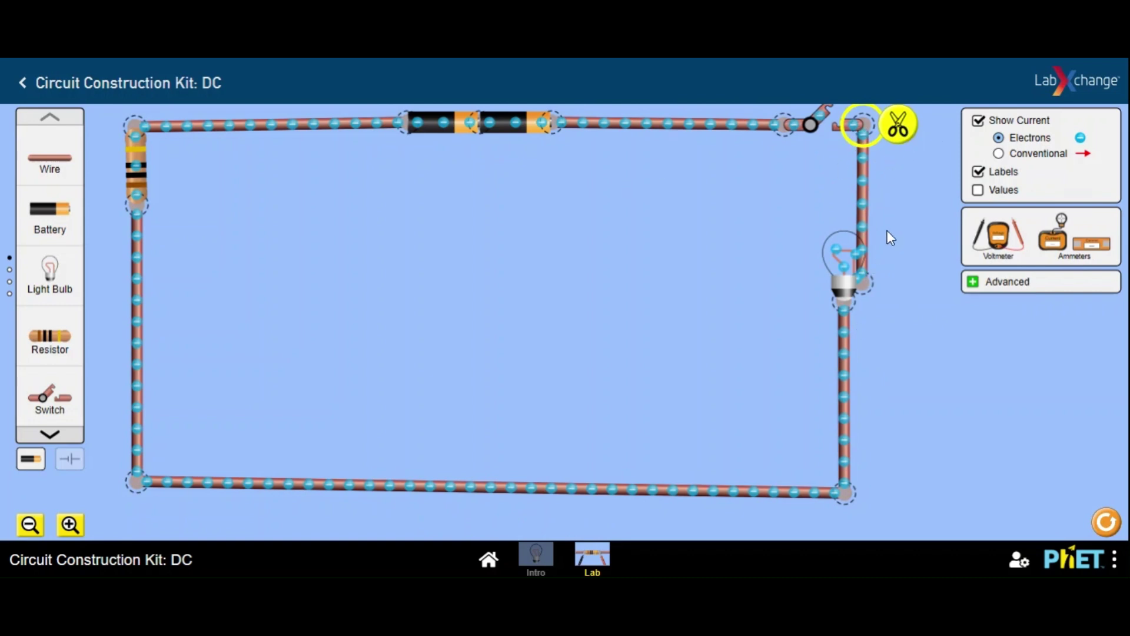
click(863, 285)
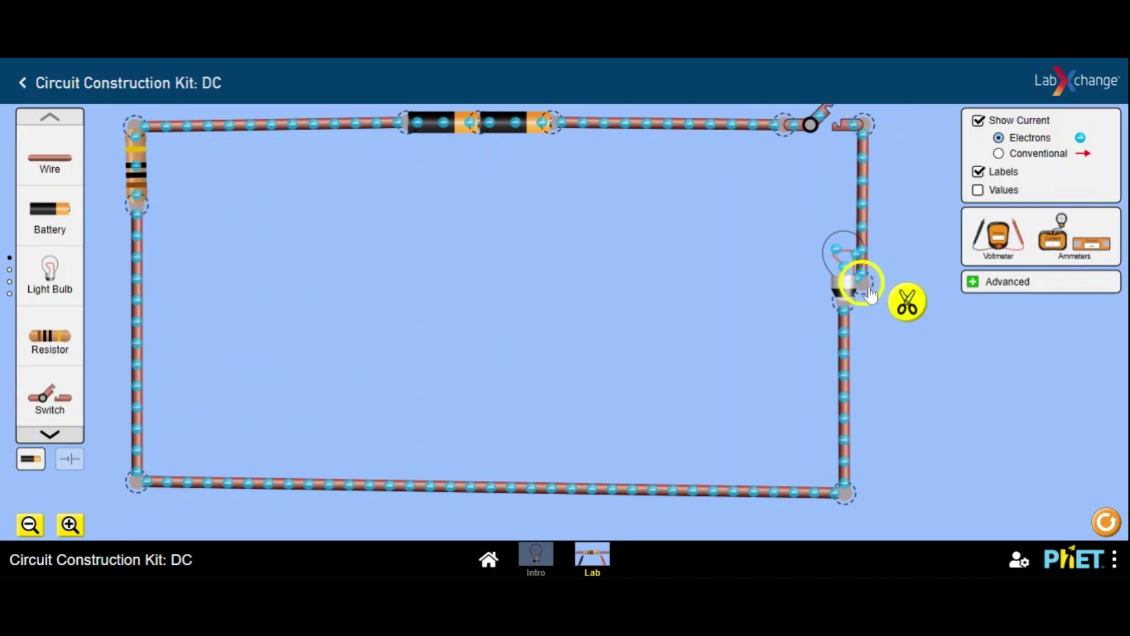
click(906, 318)
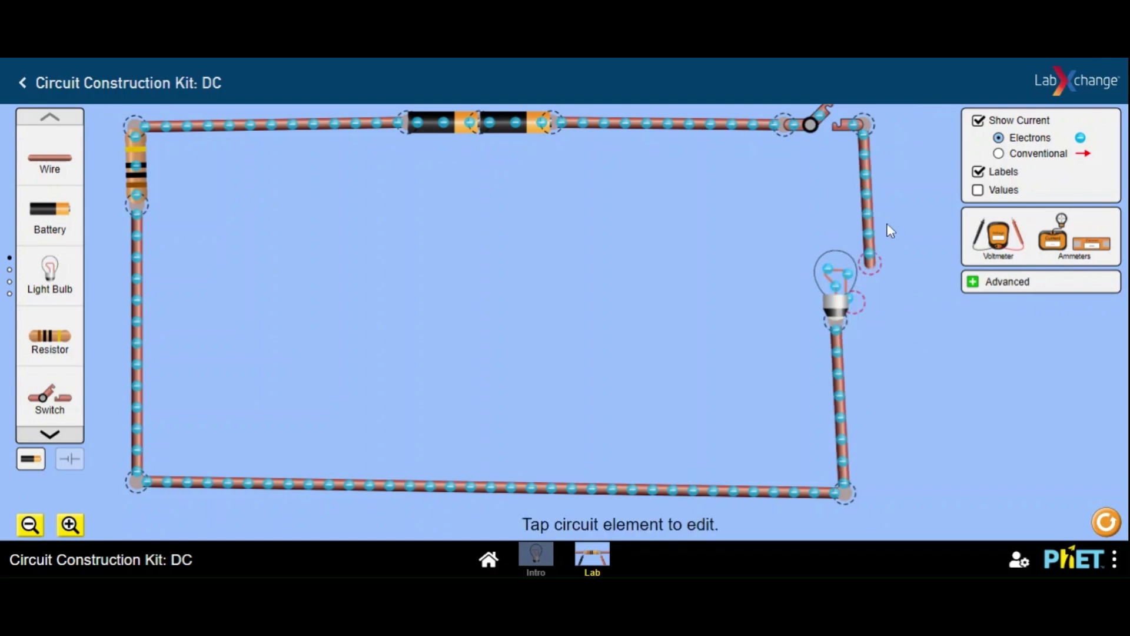
drag(873, 270, 864, 303)
click(863, 299)
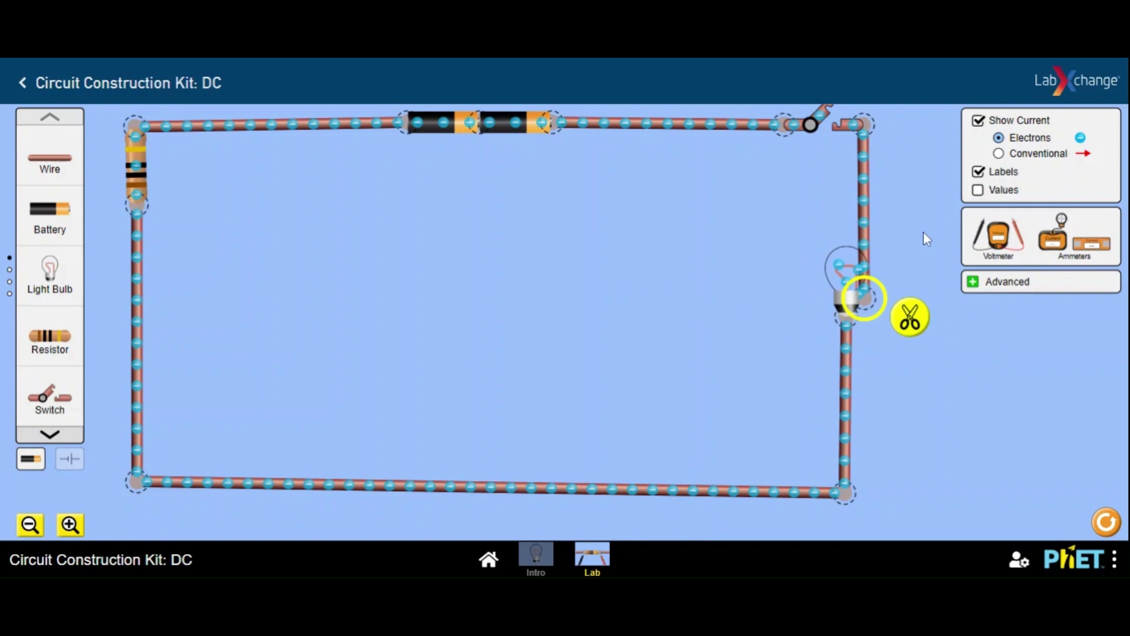
click(870, 127)
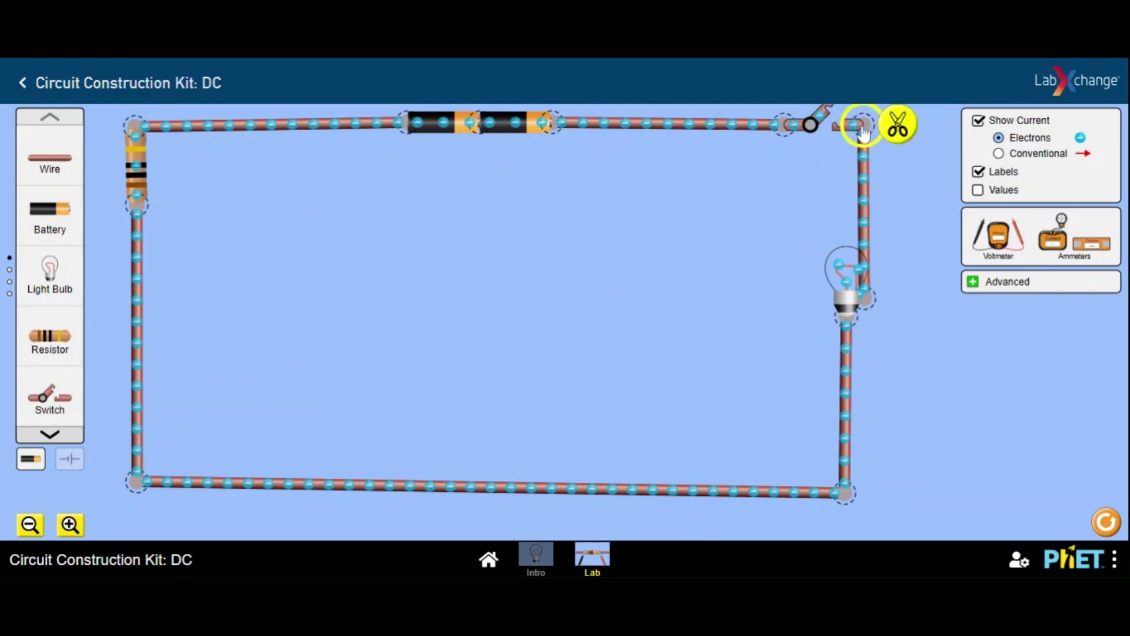
Lower the batteries, top-left corner and switch to level the top wire, then close the switch
click(676, 123)
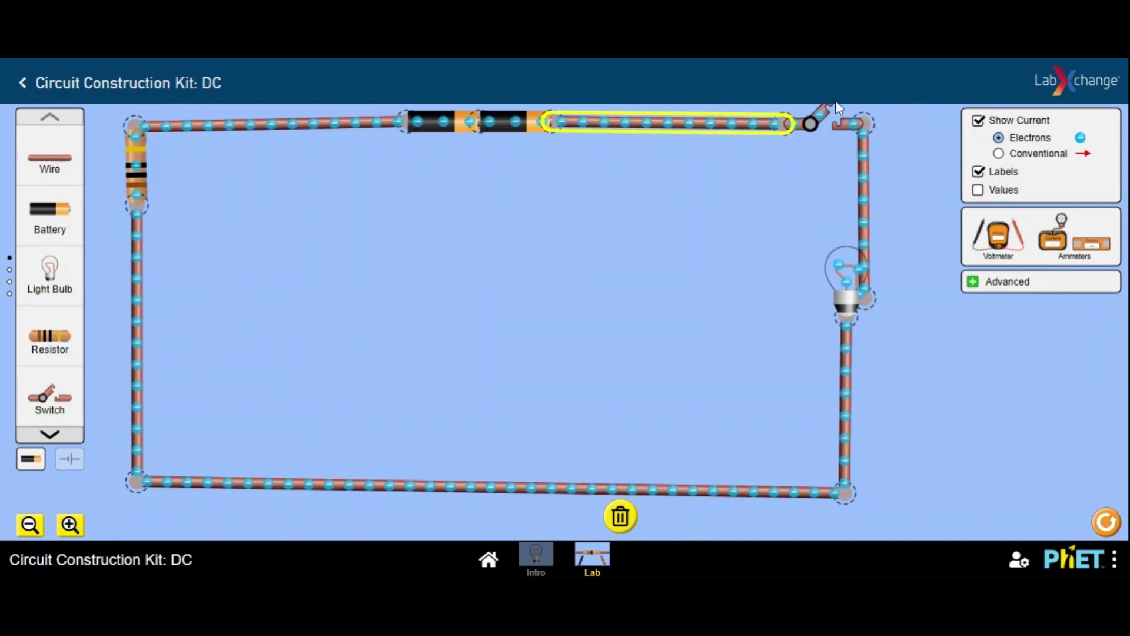
drag(474, 128, 475, 171)
drag(137, 134, 139, 175)
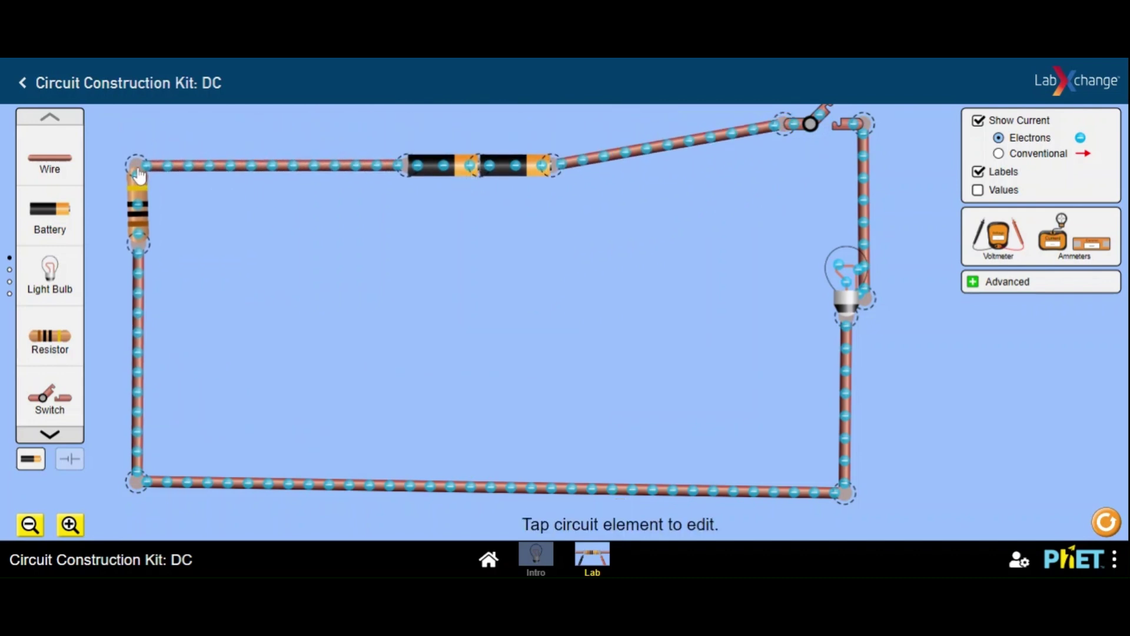
drag(823, 107, 807, 166)
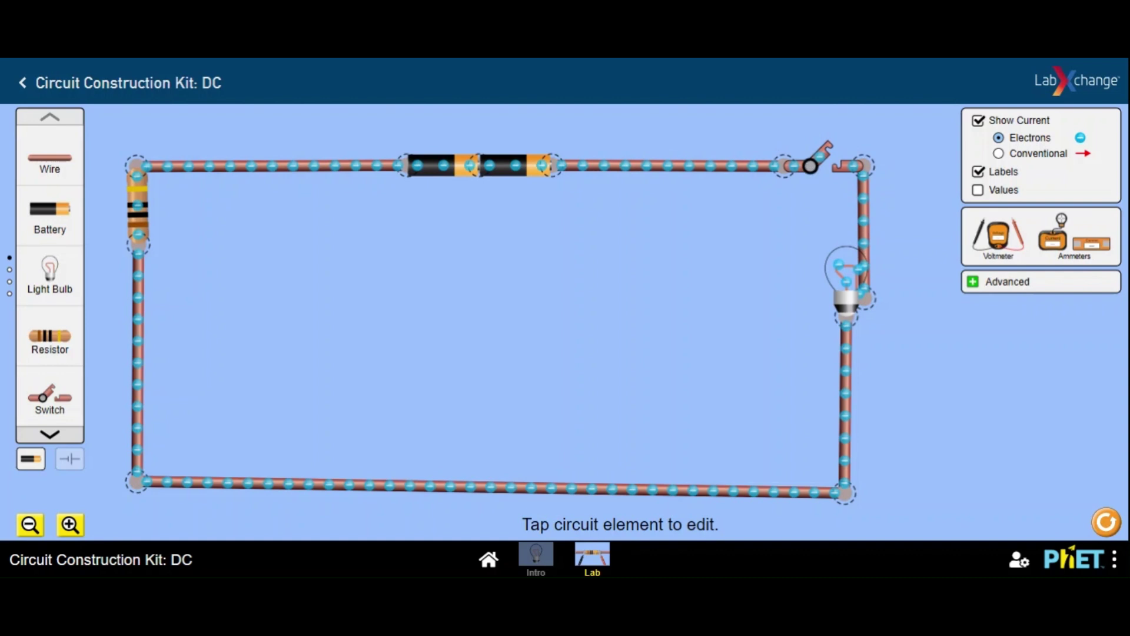
click(827, 155)
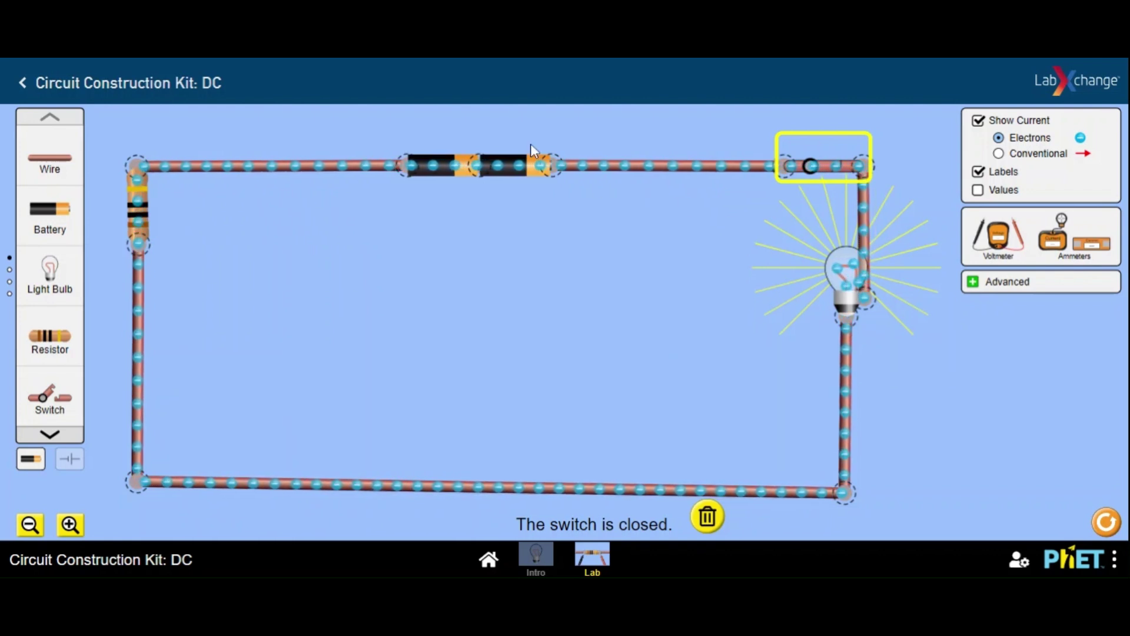
Open the switch and cut the left battery free from the other battery and the wire
click(811, 177)
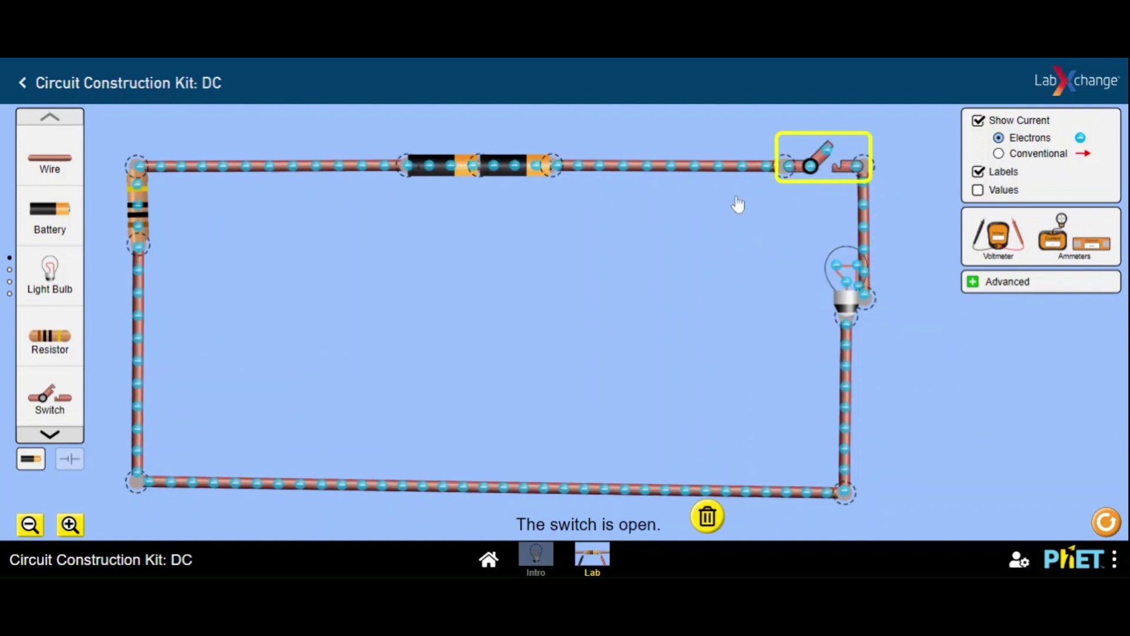
click(478, 170)
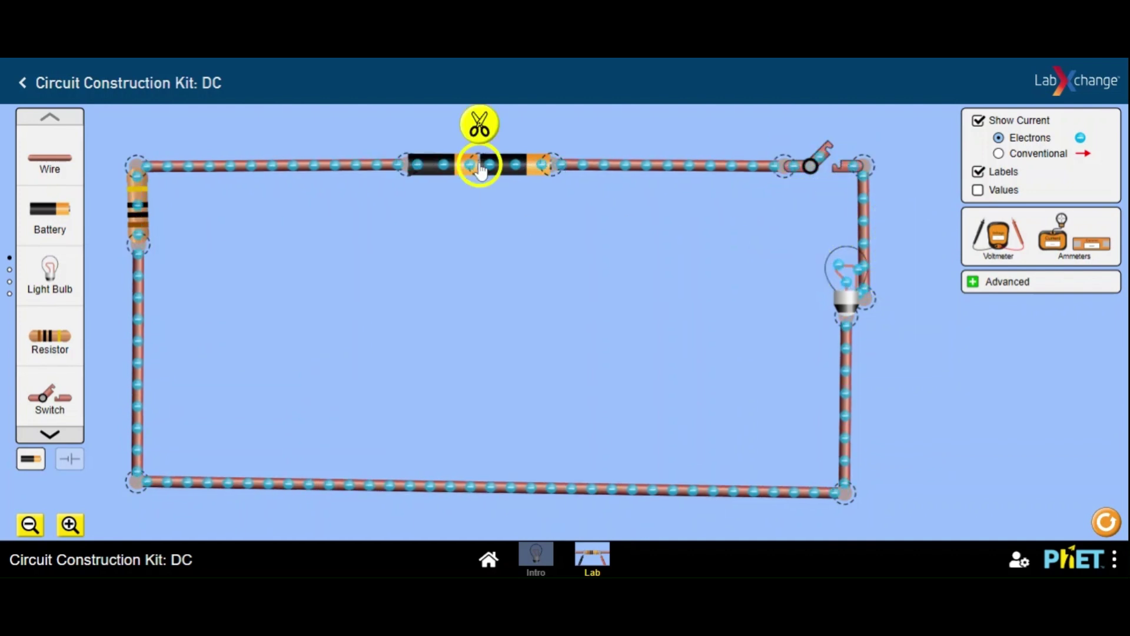
click(479, 124)
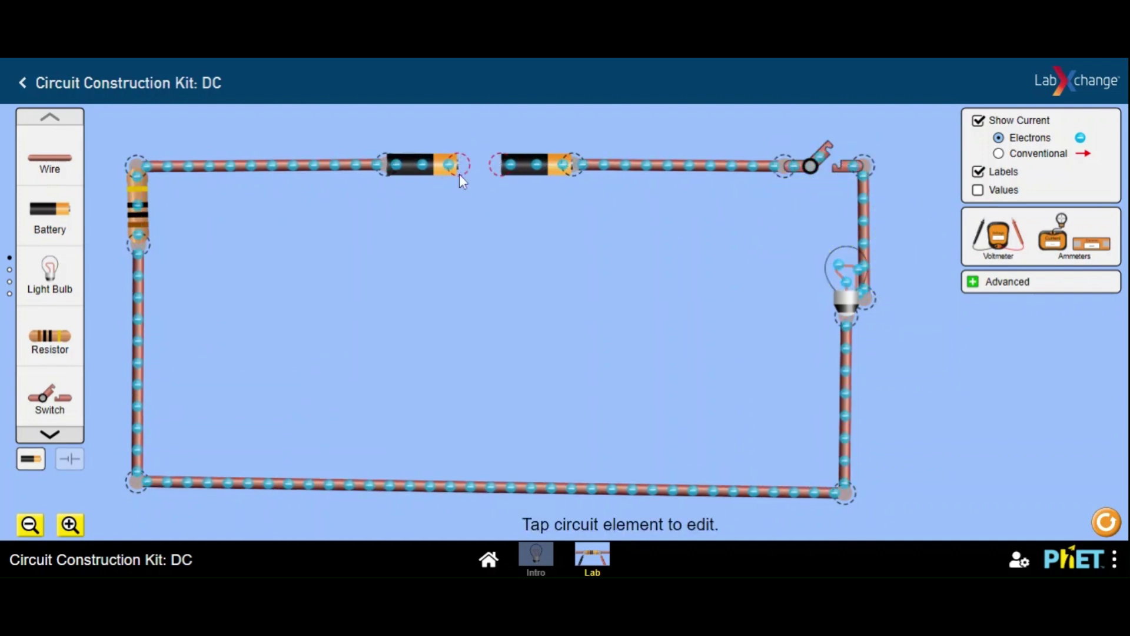
click(386, 167)
click(384, 124)
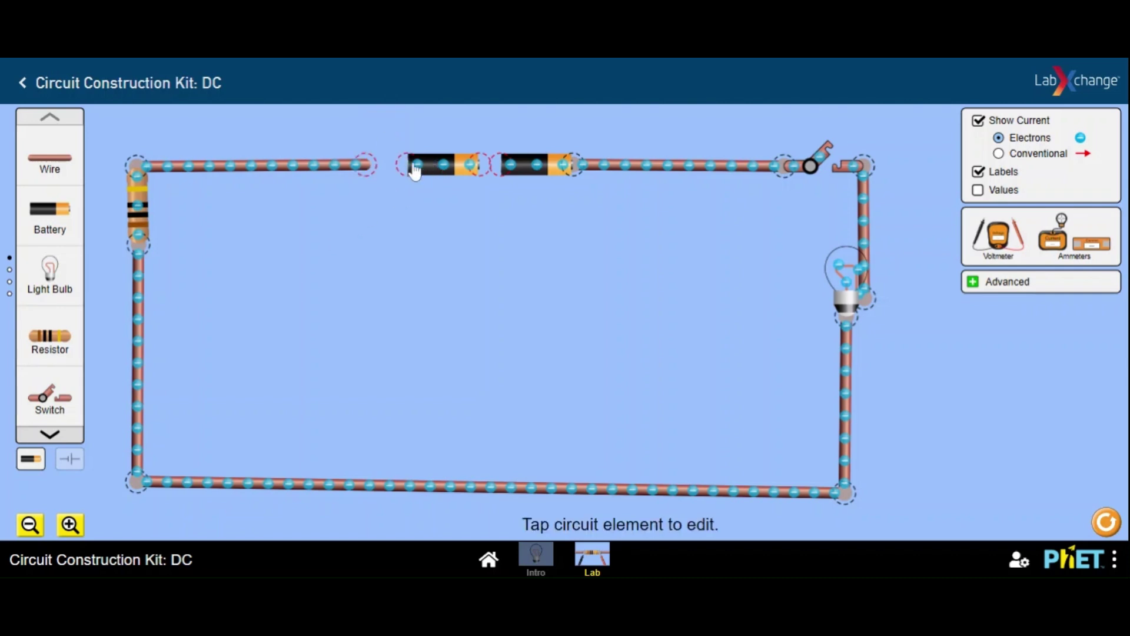
Turn the left battery around, reconnect it in line, and close the switch
drag(403, 176, 500, 177)
drag(434, 184, 426, 169)
drag(497, 158, 498, 166)
click(495, 165)
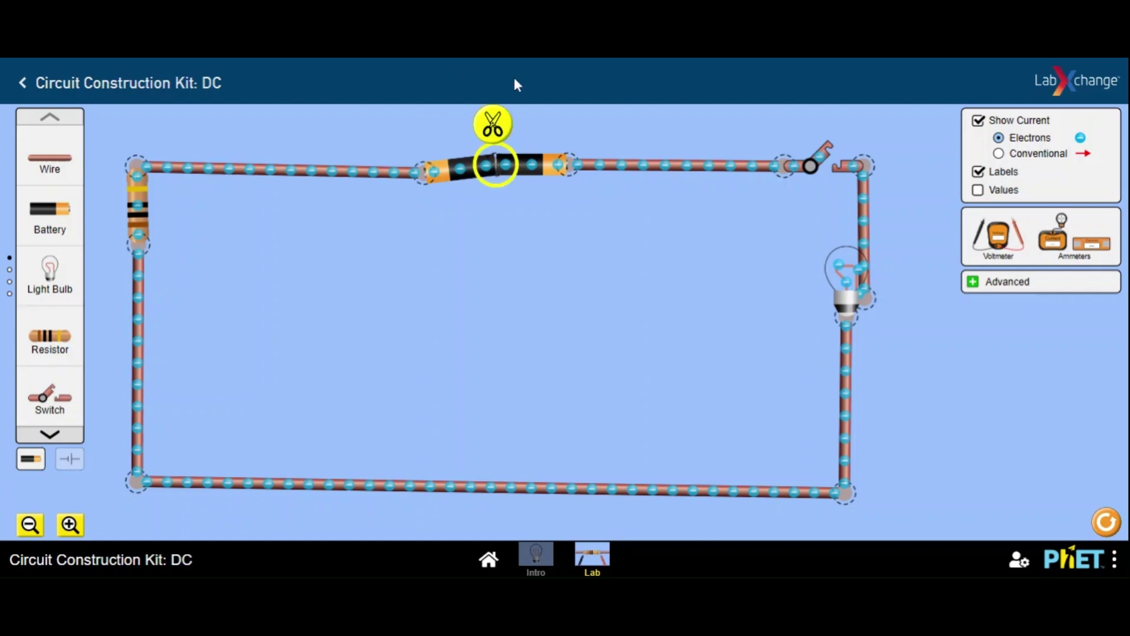
click(831, 164)
click(831, 165)
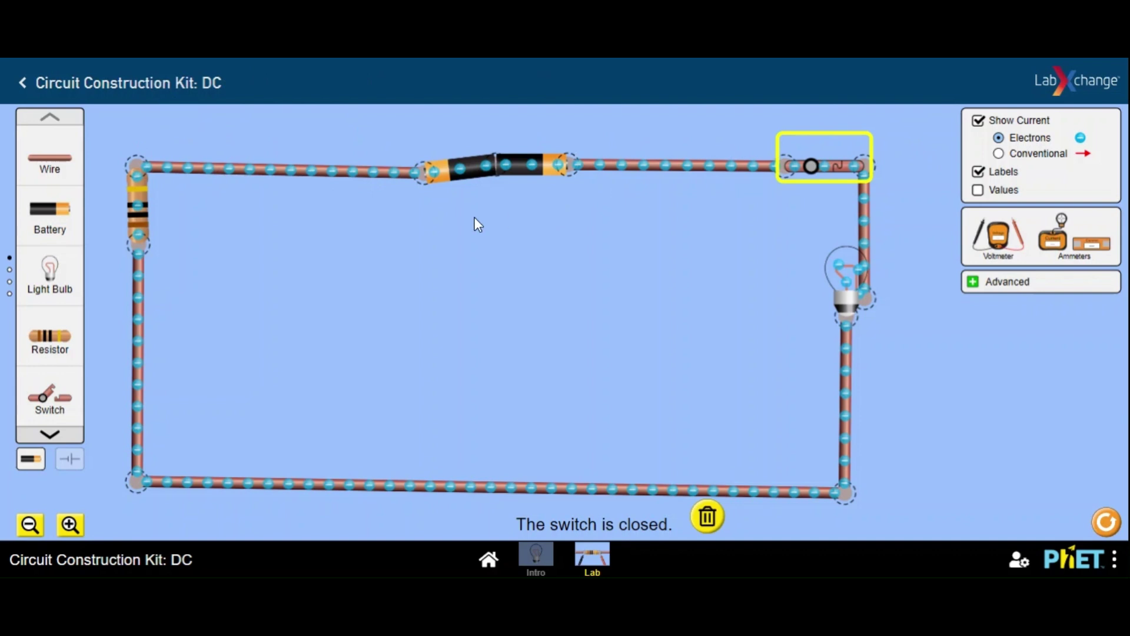
Cut the reversed battery loose, flip it back, reconnect both cells, and straighten the top wire
click(504, 169)
click(493, 124)
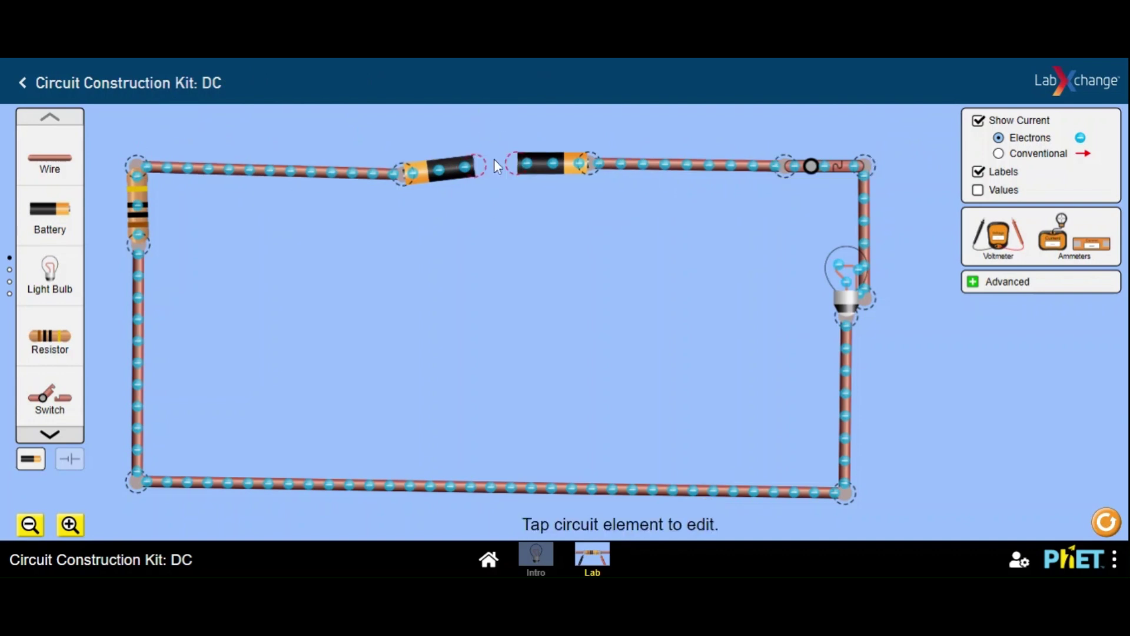
click(408, 174)
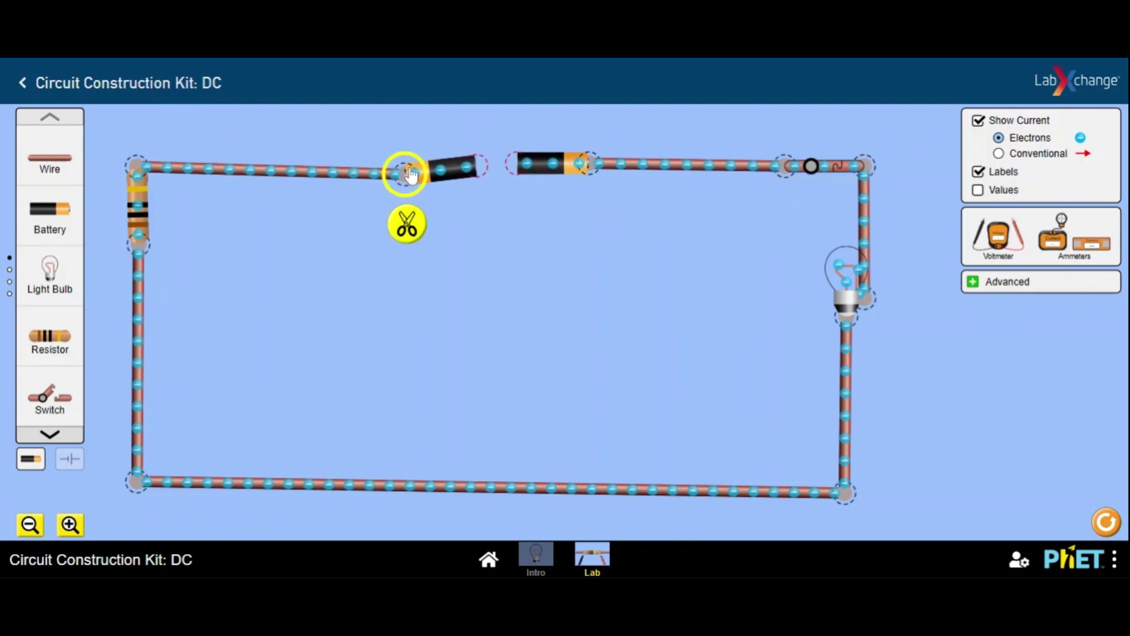
click(413, 213)
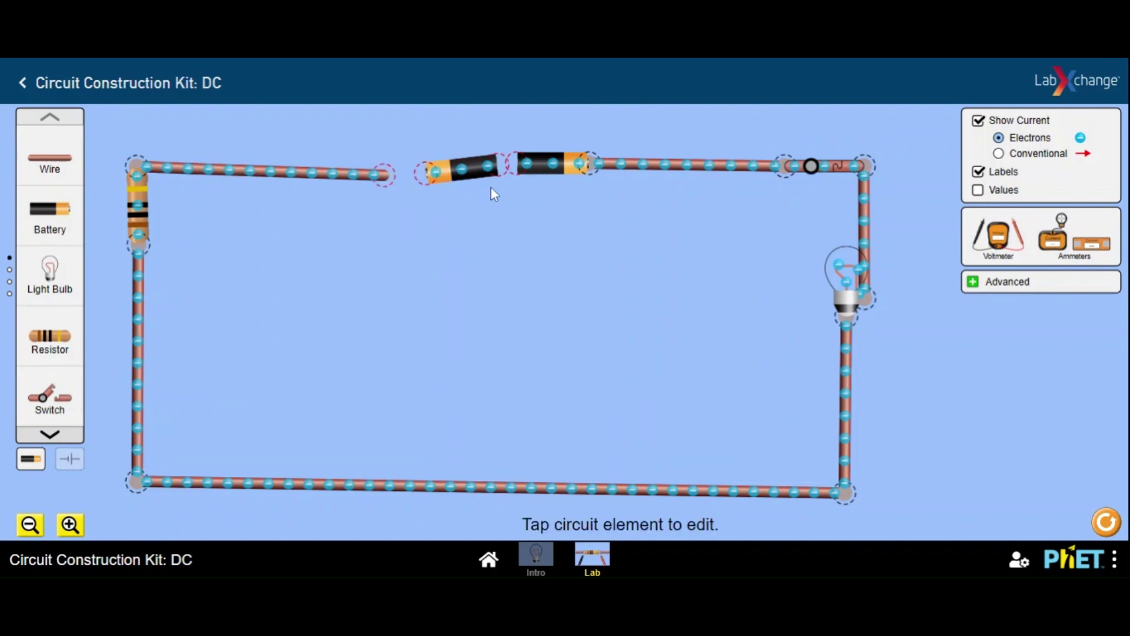
drag(494, 176, 382, 182)
drag(427, 233, 504, 168)
mouse_move(131, 180)
mouse_down()
mouse_move(142, 162)
mouse_move(127, 159)
mouse_move(121, 172)
mouse_up()
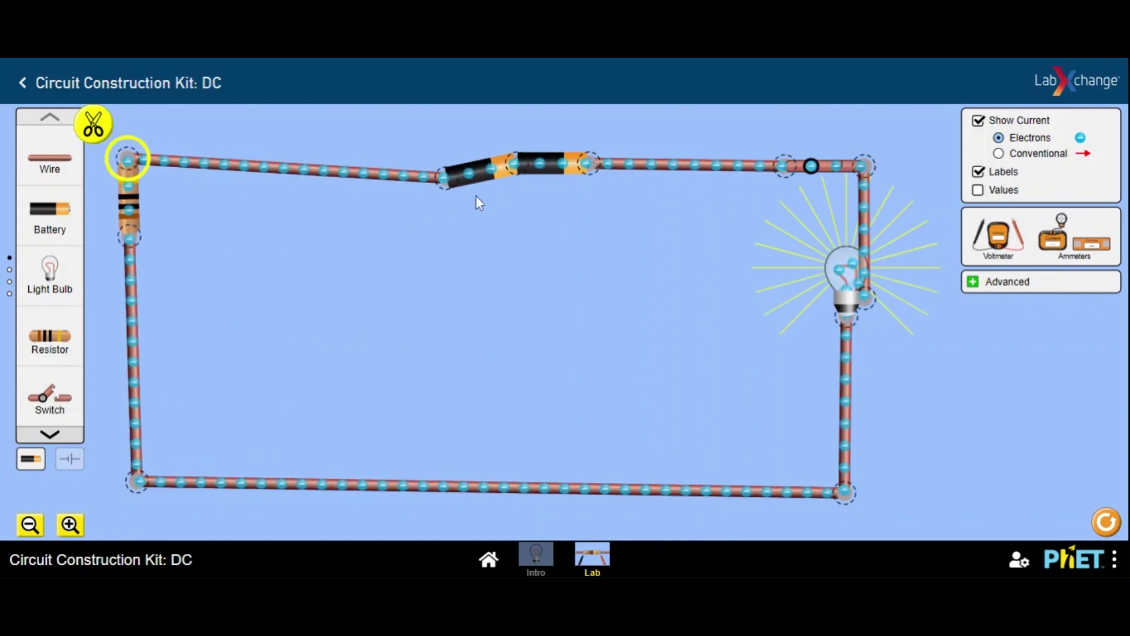
drag(440, 187, 449, 175)
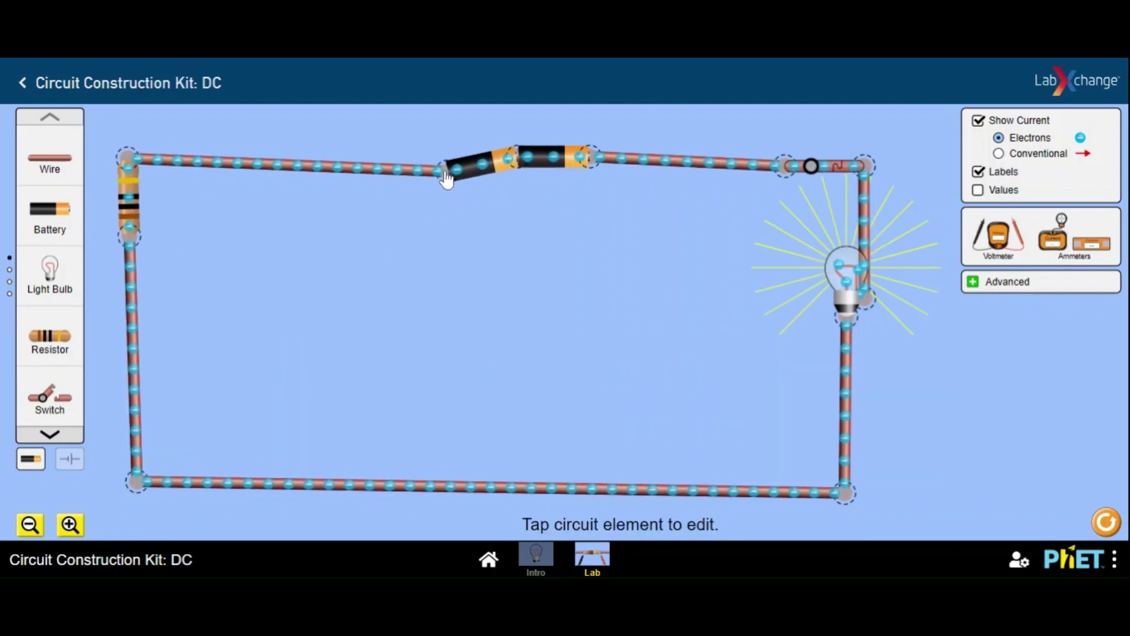
Split the two batteries apart and add a third battery to the canvas
click(521, 165)
click(513, 122)
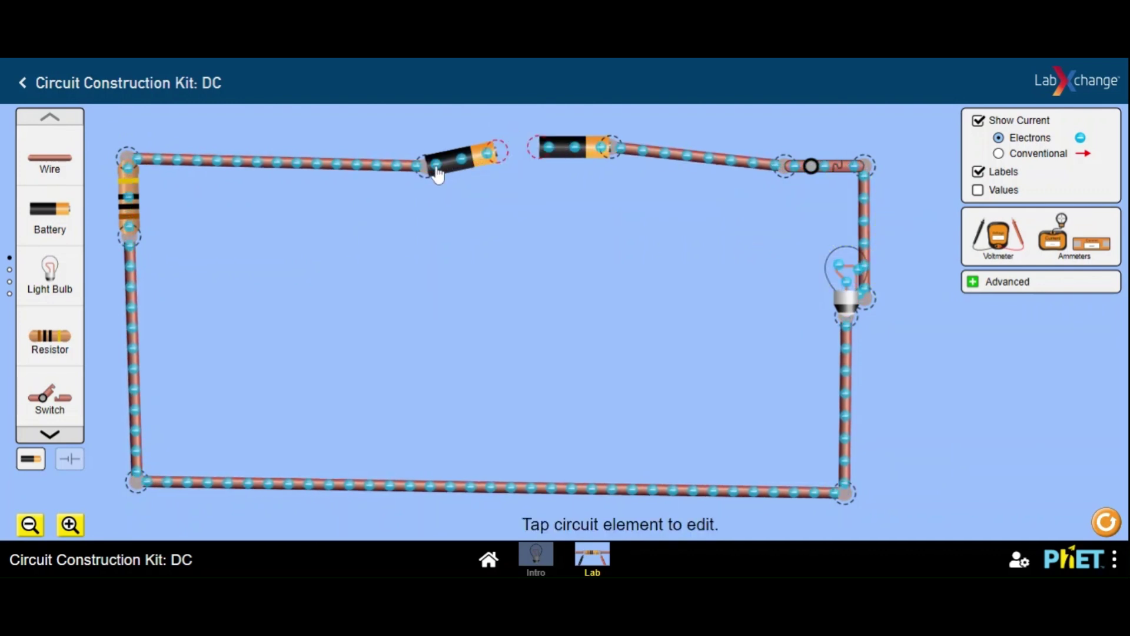
drag(434, 176, 347, 162)
drag(50, 209, 417, 154)
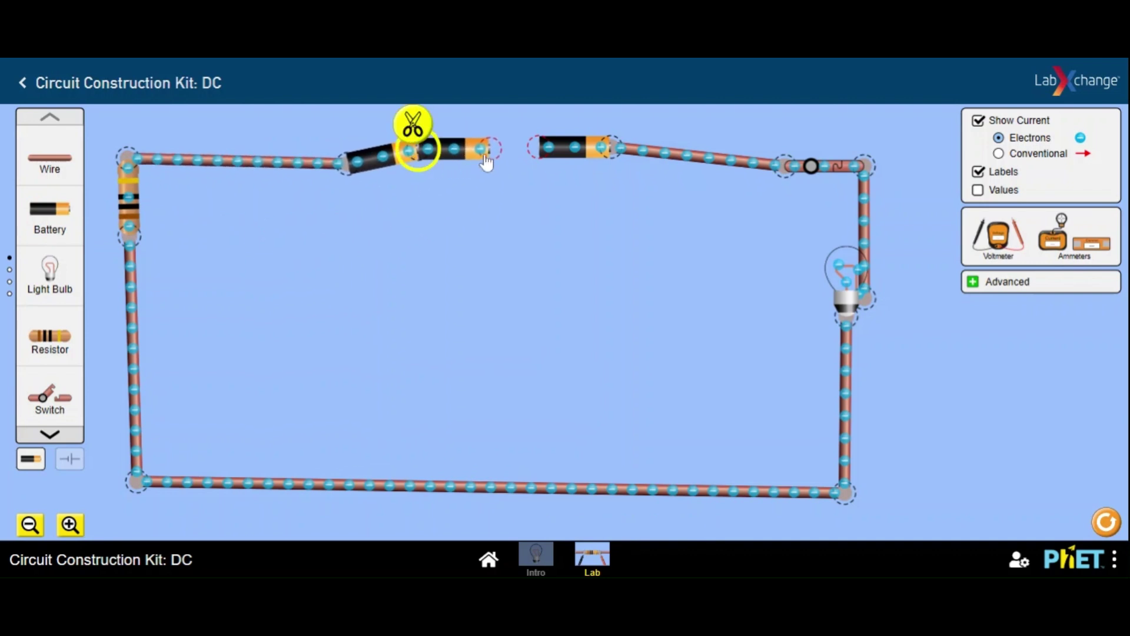
Level the batteries, join all three in a row, and open the switch
click(412, 123)
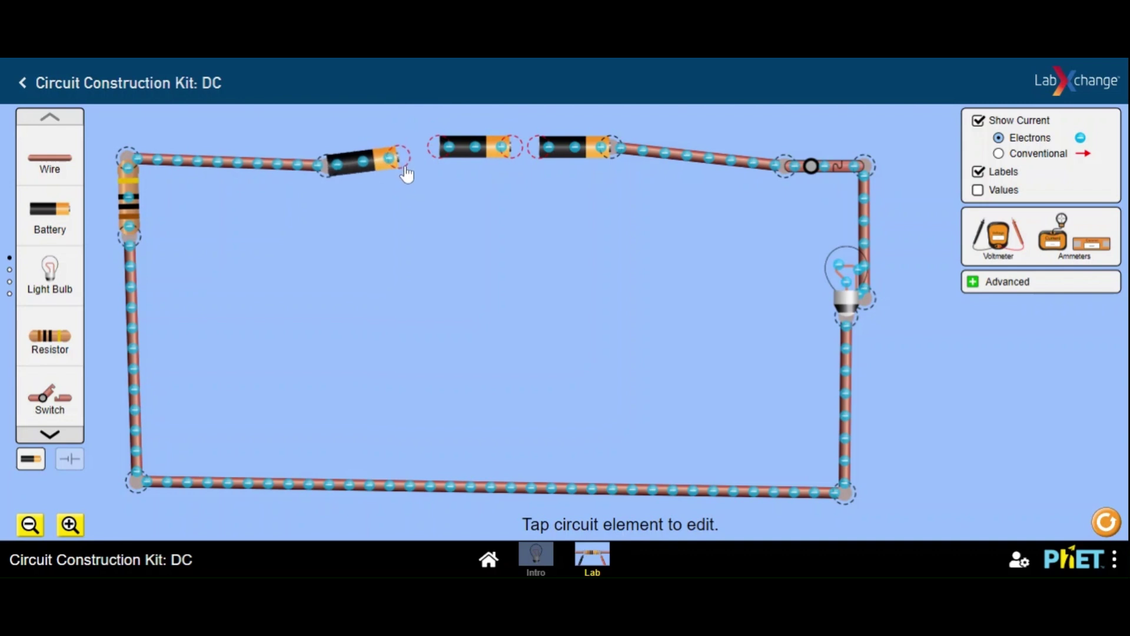
drag(406, 173, 408, 182)
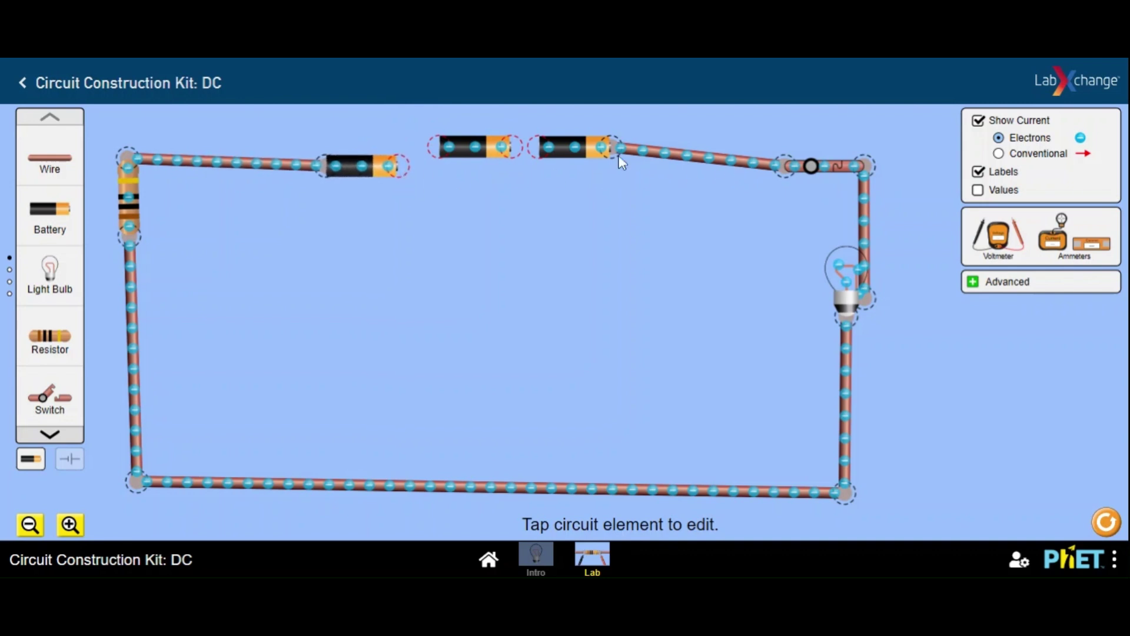
drag(610, 150, 609, 173)
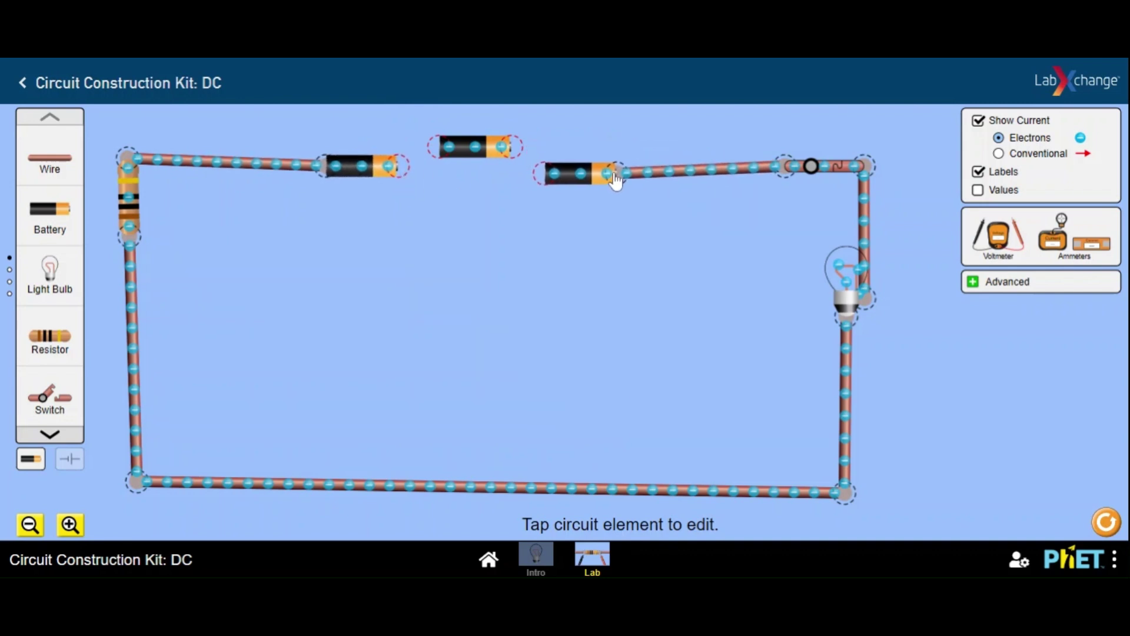
drag(457, 151, 542, 176)
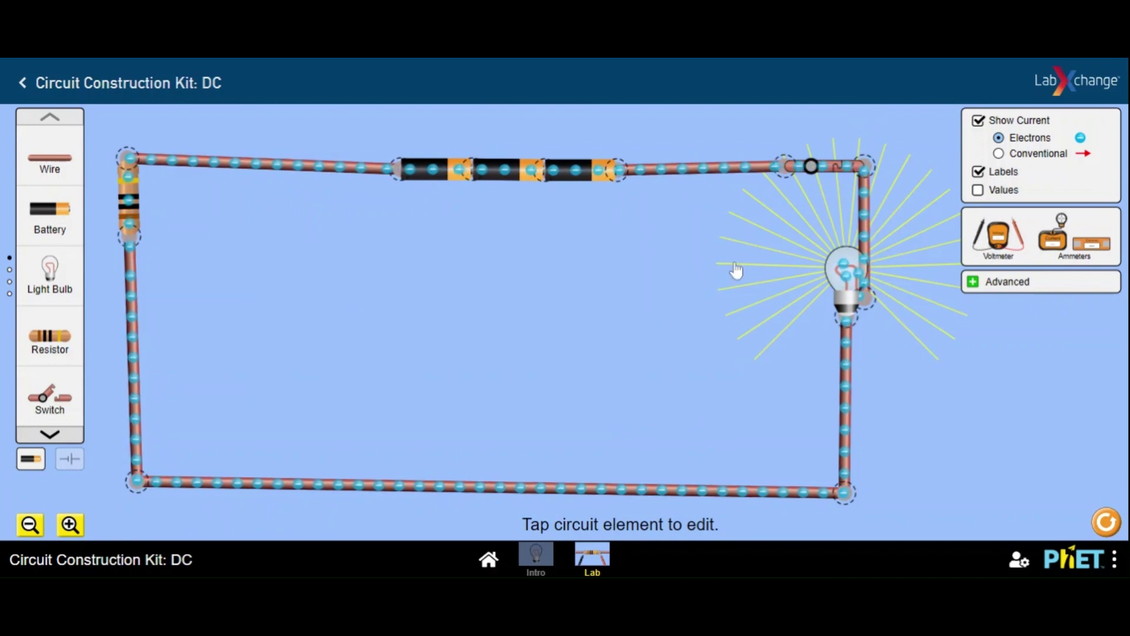
click(835, 170)
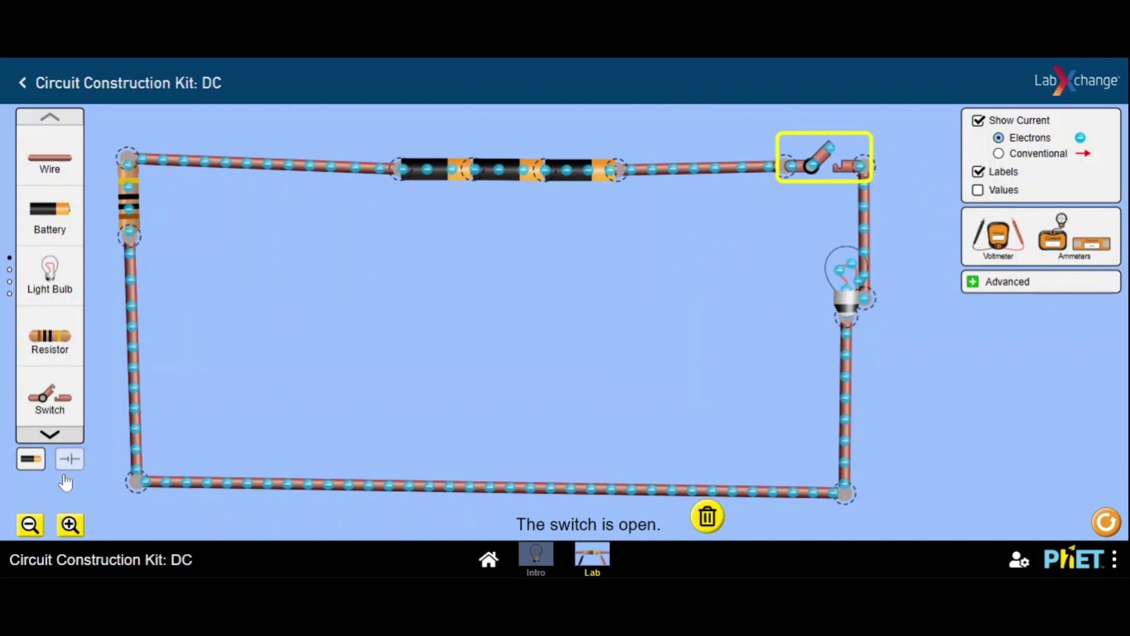
Show the dollar bill, paper clip, coin and eraser parts, then preview the schematic and return to lifelike view
click(55, 443)
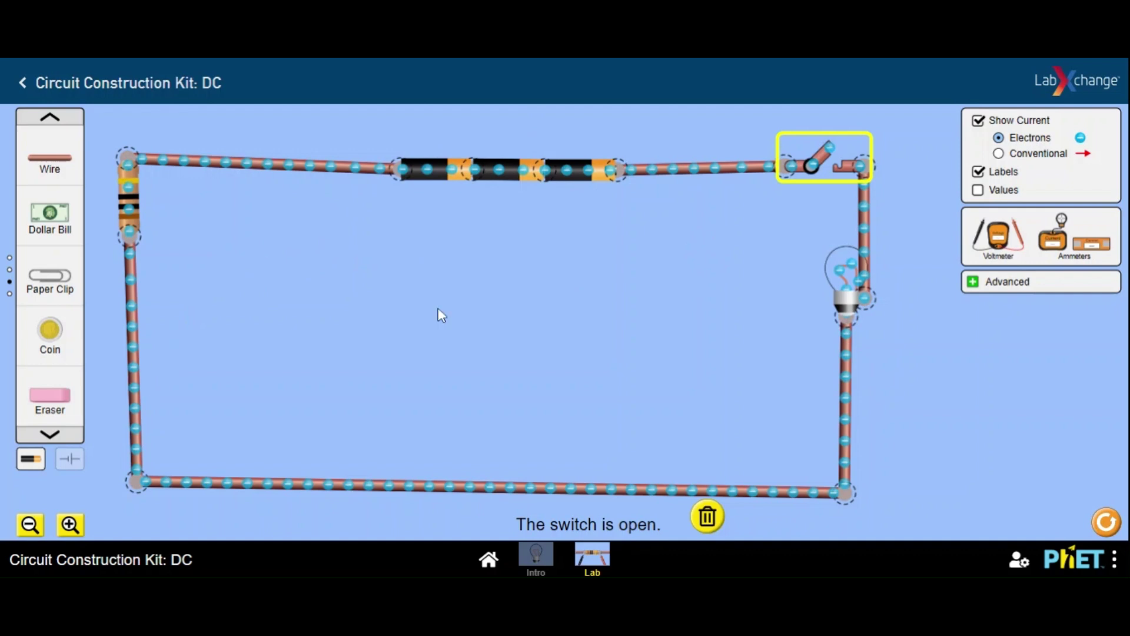
click(68, 460)
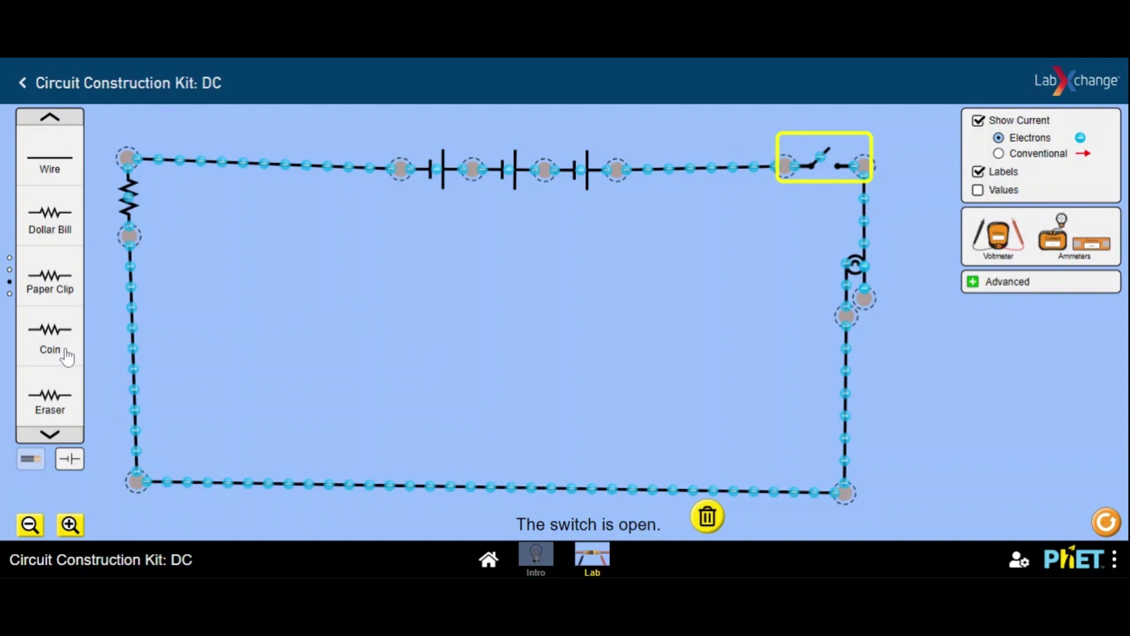
click(42, 464)
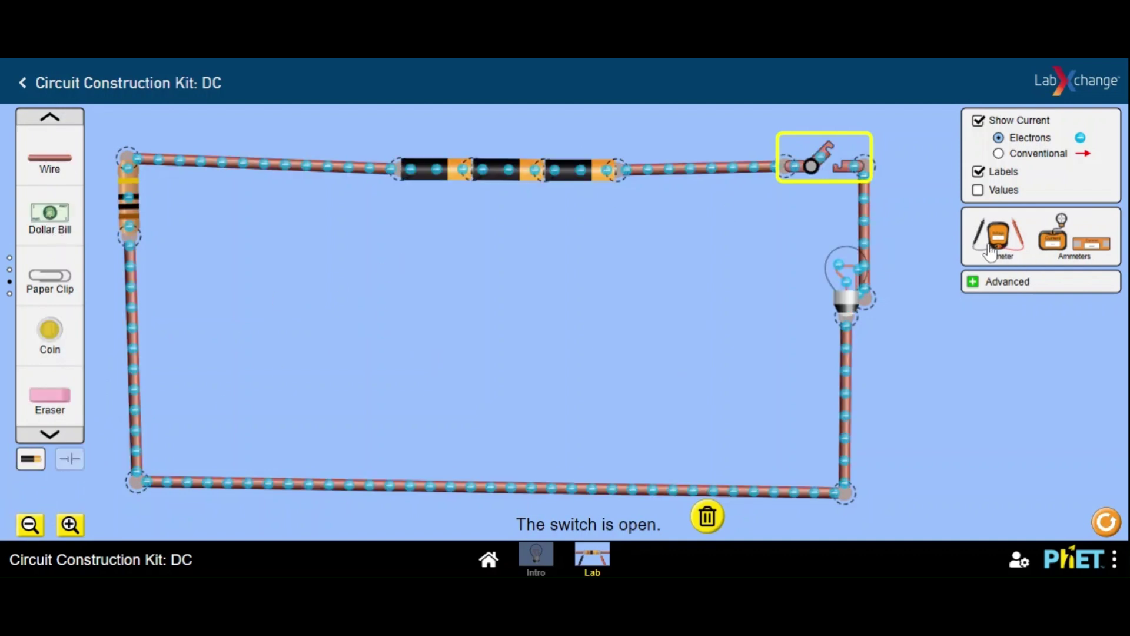
Place a voltmeter with probes on both outer ends of the battery row, reading 27.00 V
drag(989, 252, 449, 315)
drag(514, 252, 612, 187)
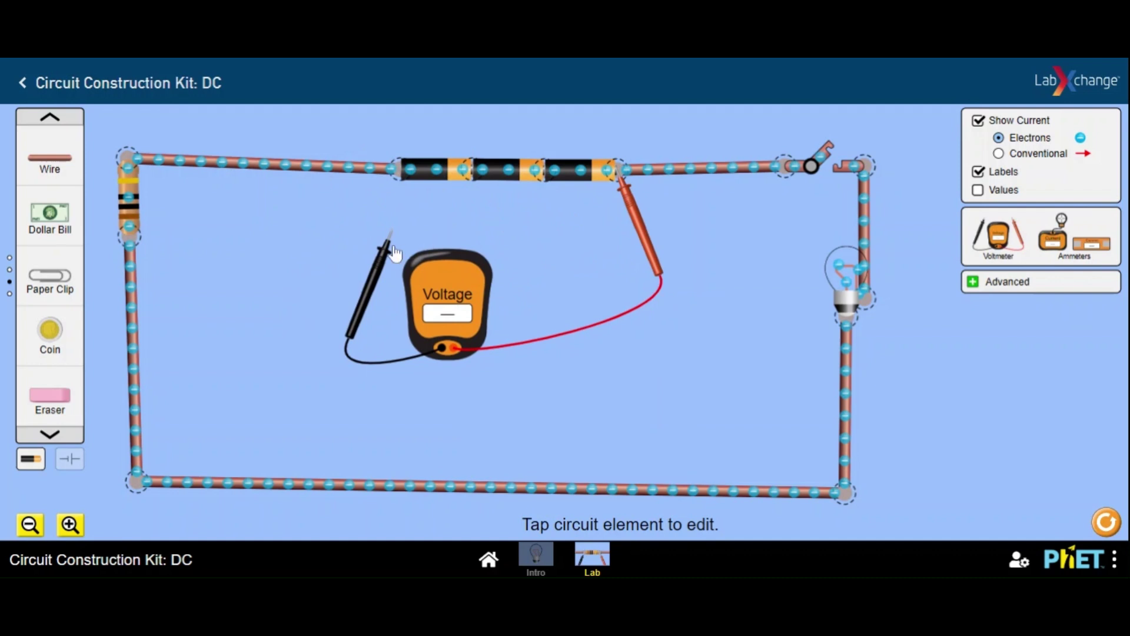
drag(393, 247, 403, 187)
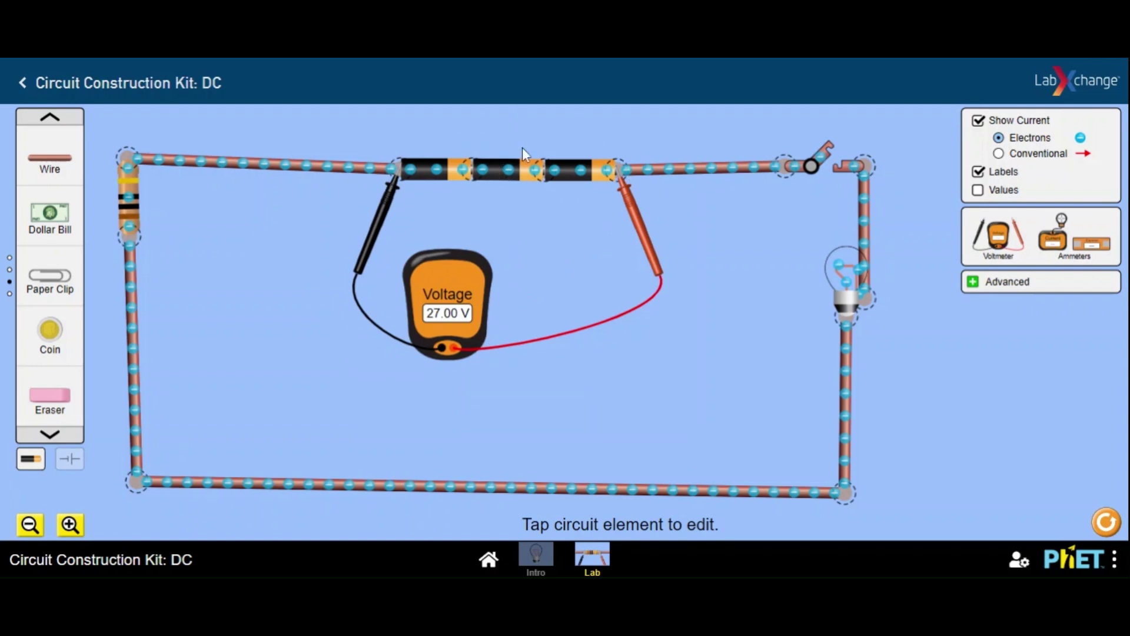
mouse_move(622, 198)
mouse_down()
mouse_move(620, 215)
mouse_move(615, 189)
mouse_move(622, 197)
mouse_up()
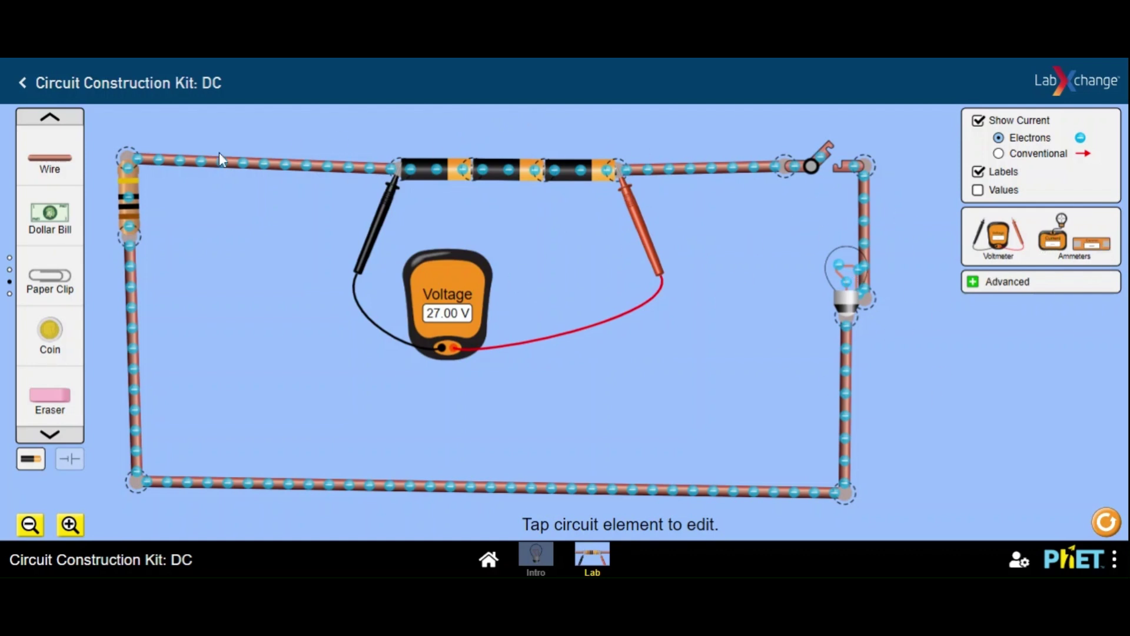
Cut the top wire beside the switch and wire an ammeter into the gap
click(780, 171)
click(784, 125)
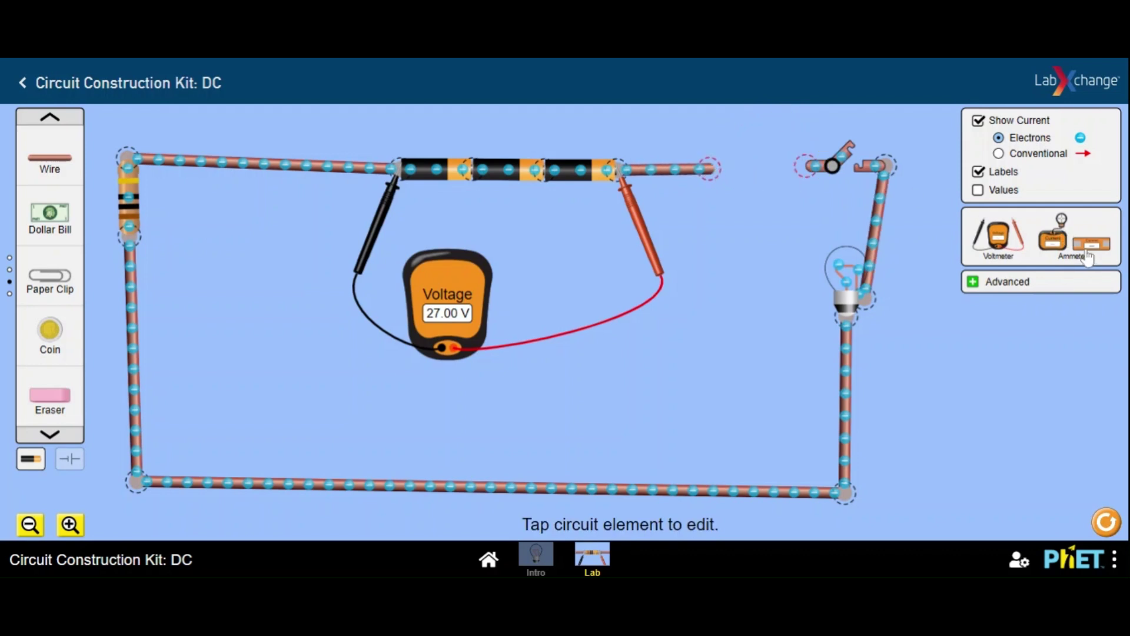
drag(1088, 254, 743, 187)
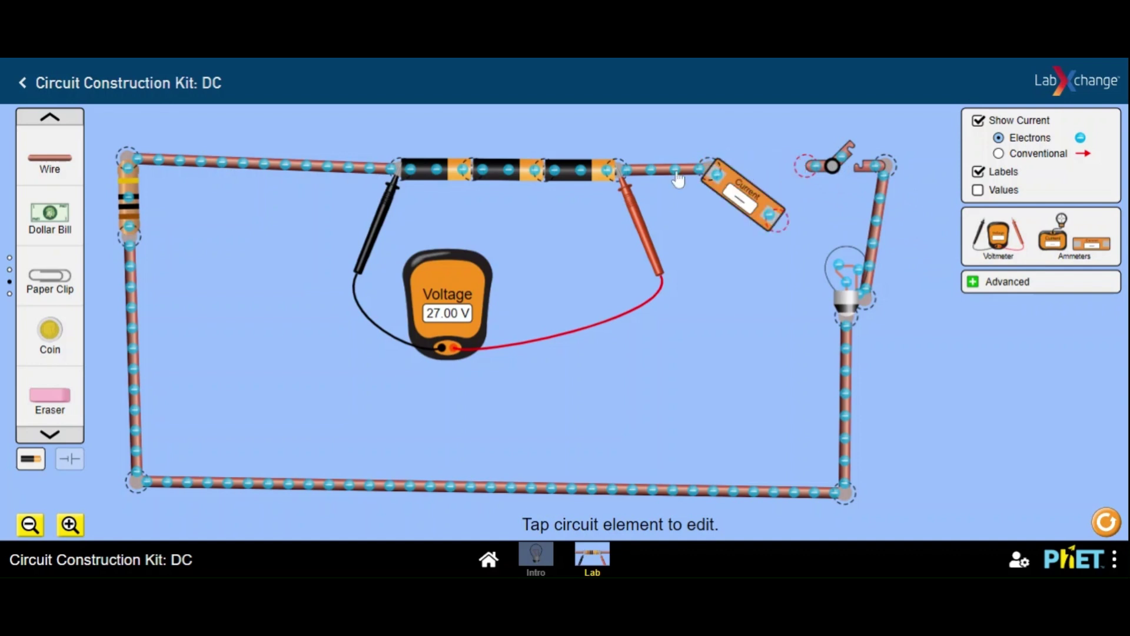
drag(406, 182, 342, 160)
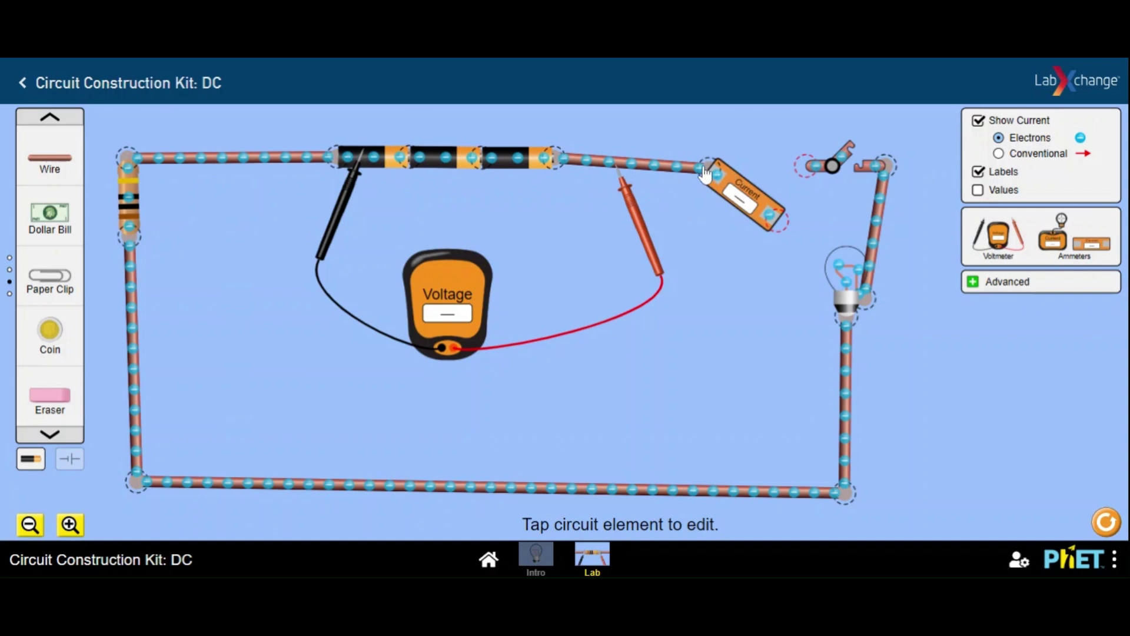
drag(706, 174, 684, 163)
drag(752, 222, 792, 184)
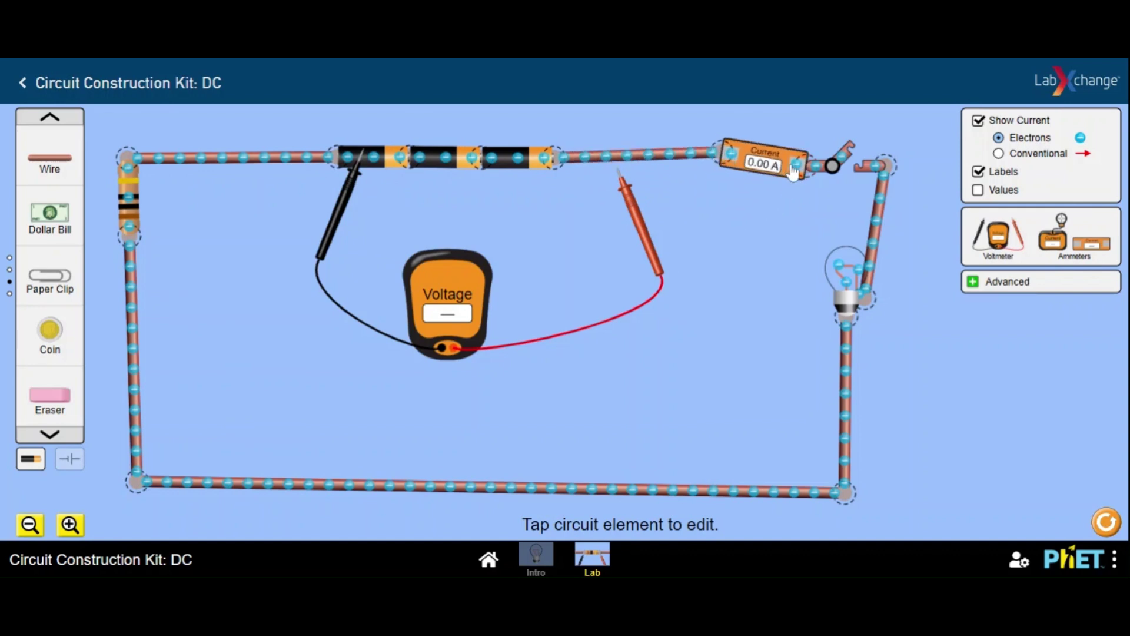
Realign the ammeter and switch along the top wire and reconnect the switch to the corner wire
click(794, 170)
click(808, 168)
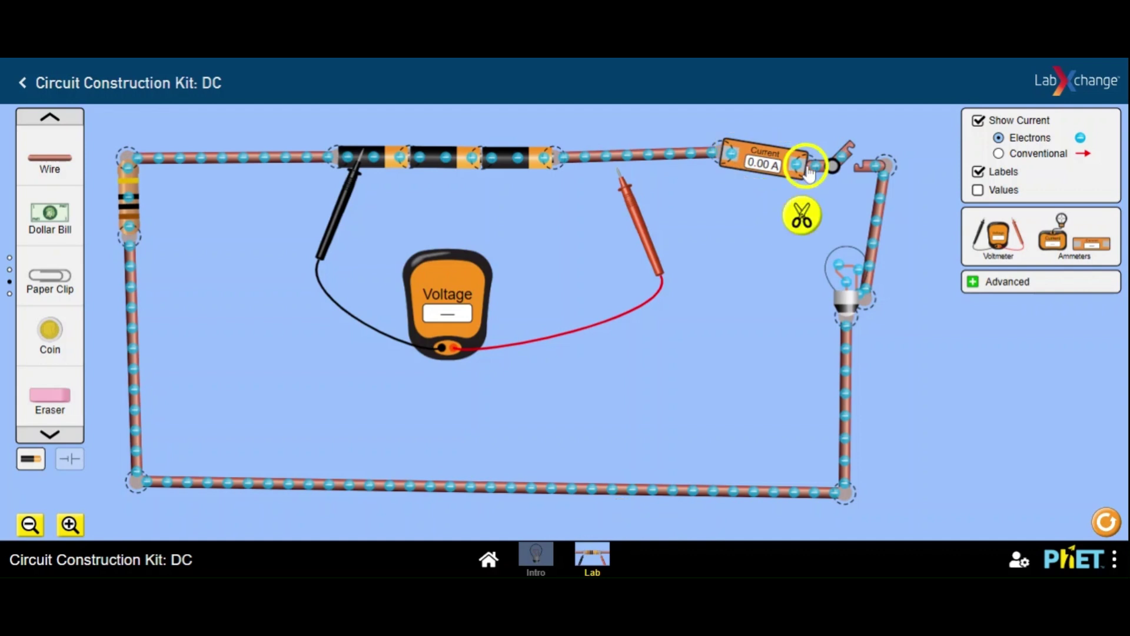
click(801, 216)
drag(903, 178, 867, 170)
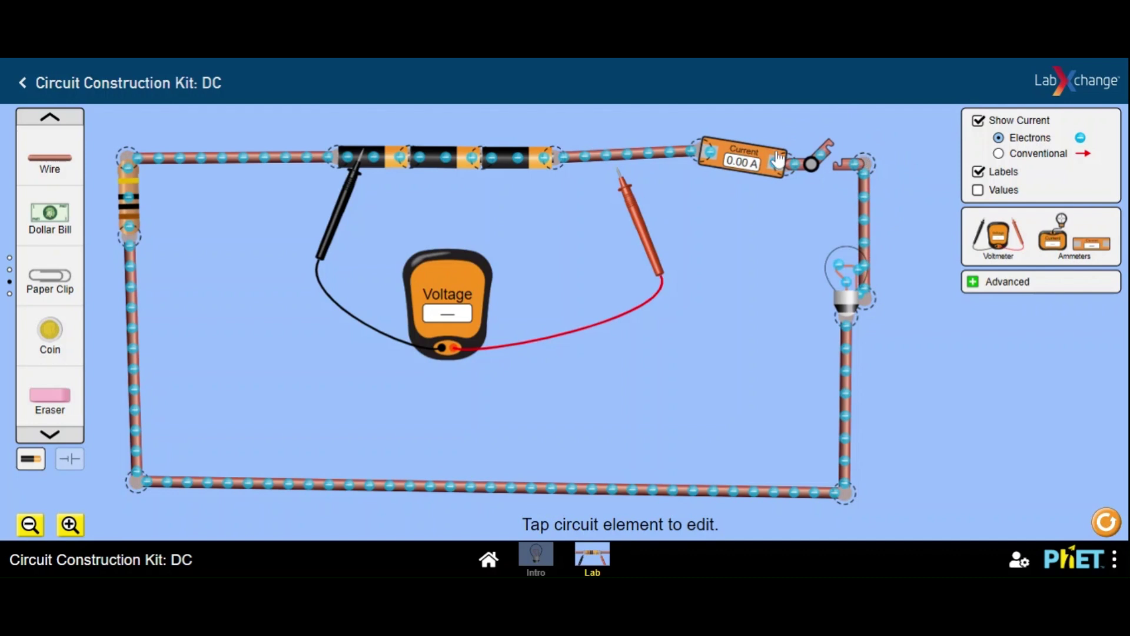
drag(682, 158, 725, 184)
click(691, 139)
drag(878, 175, 861, 159)
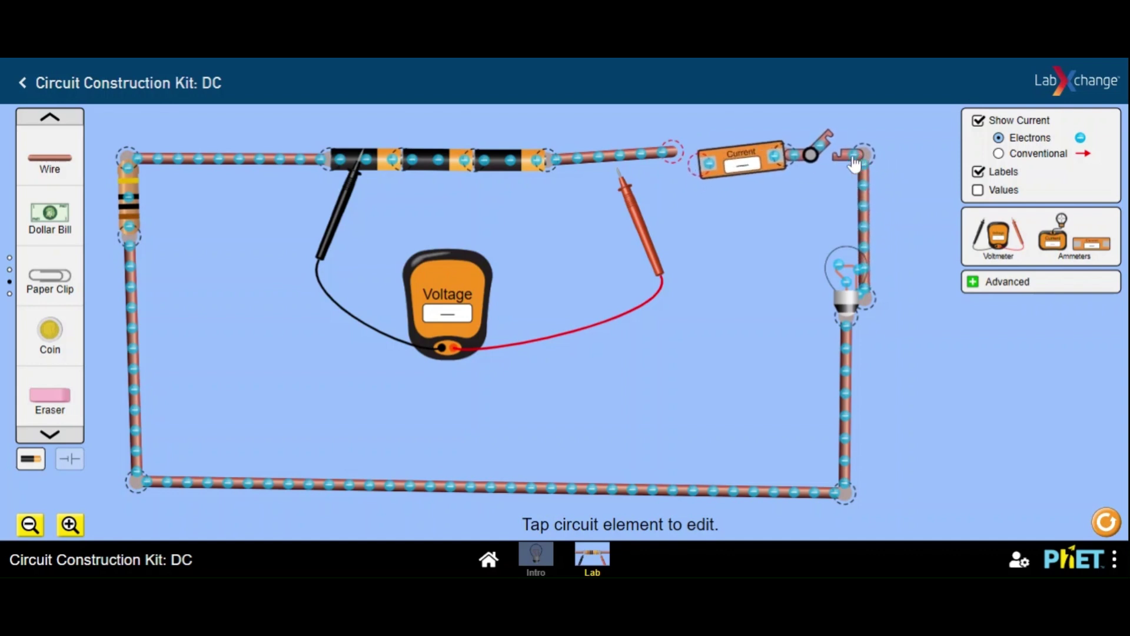
click(695, 169)
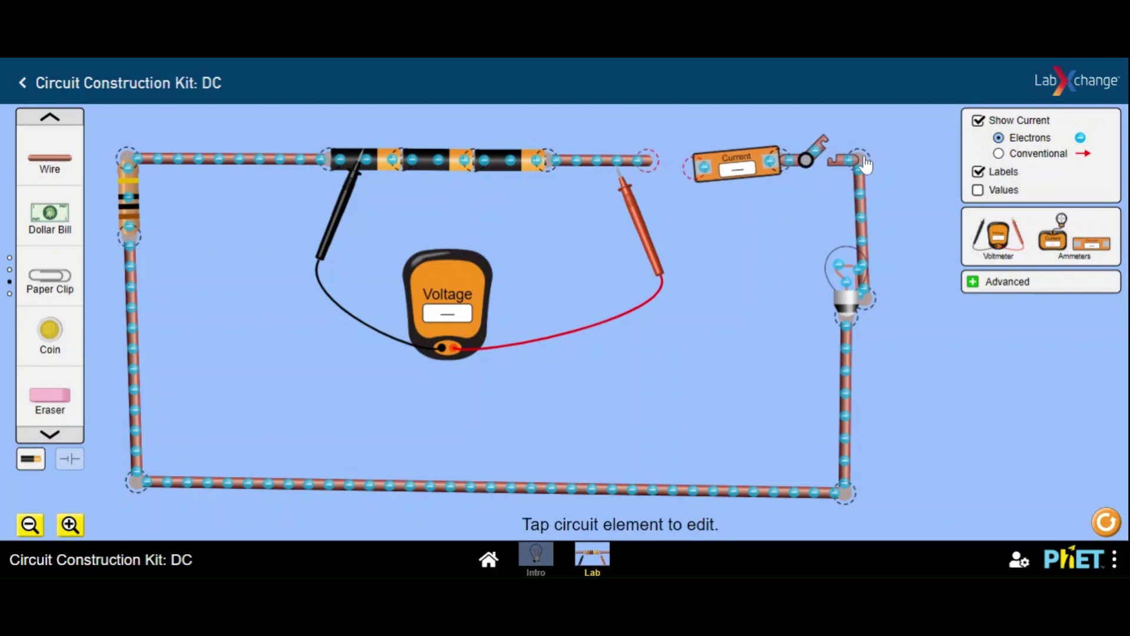
drag(695, 169, 657, 167)
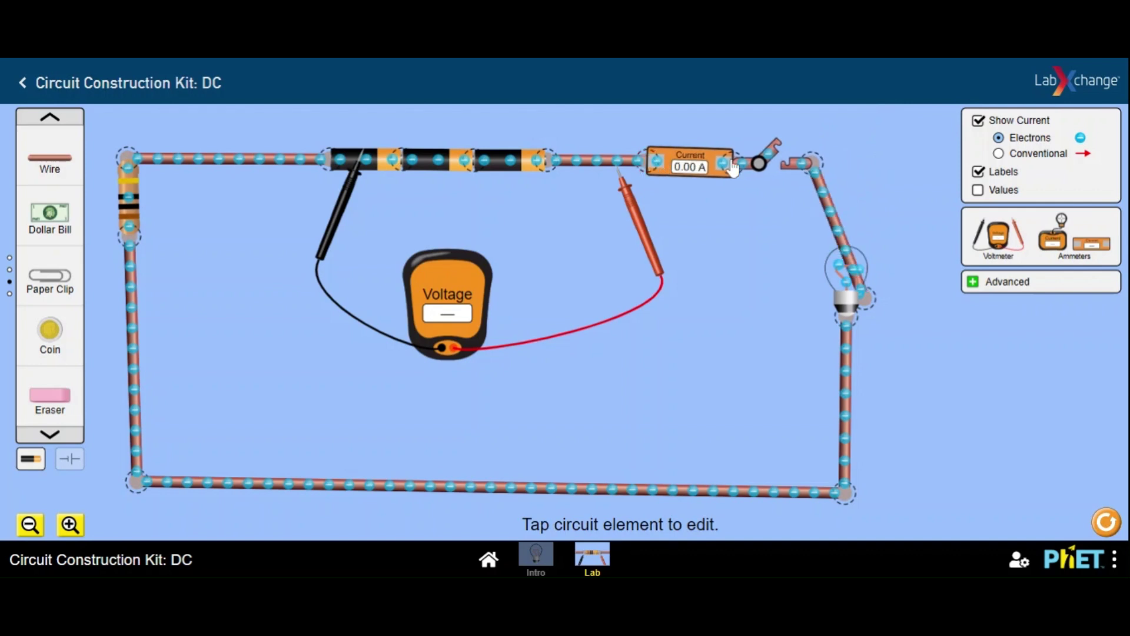
drag(805, 171, 863, 165)
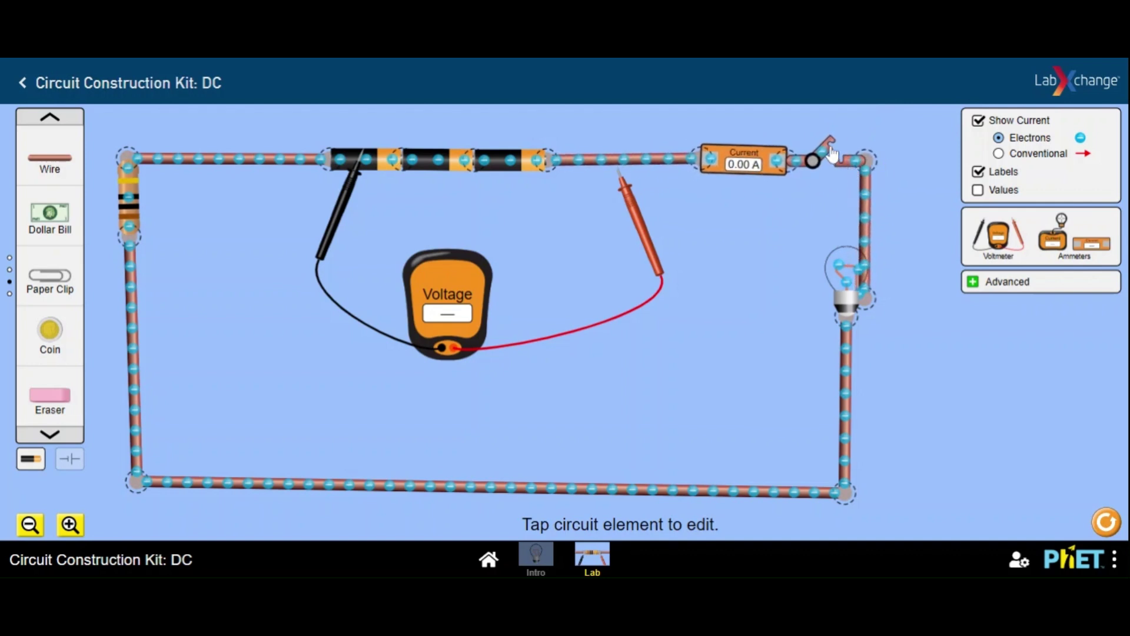
Close the switch so the bulb glows at 1.35 A, previewing the schematic before returning to lifelike view
click(830, 151)
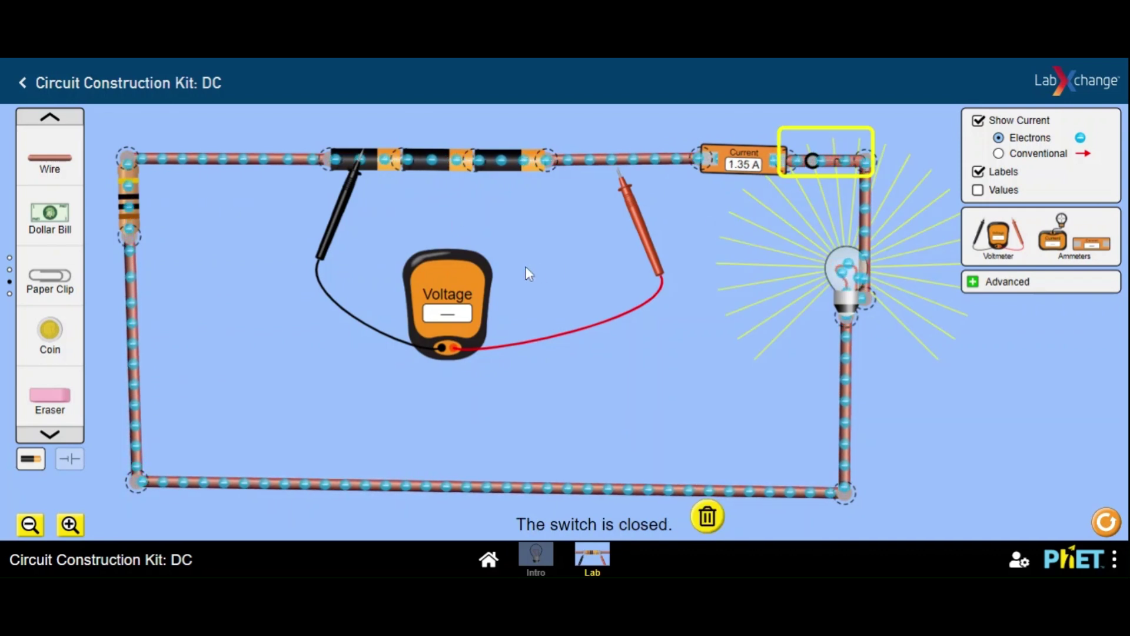
click(81, 462)
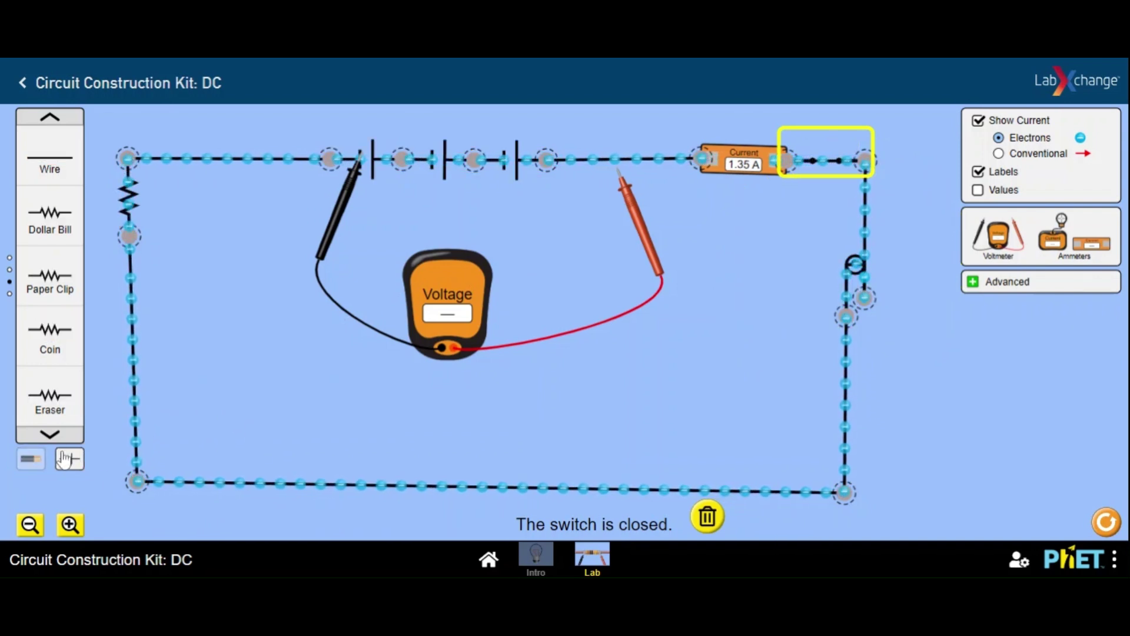
click(31, 459)
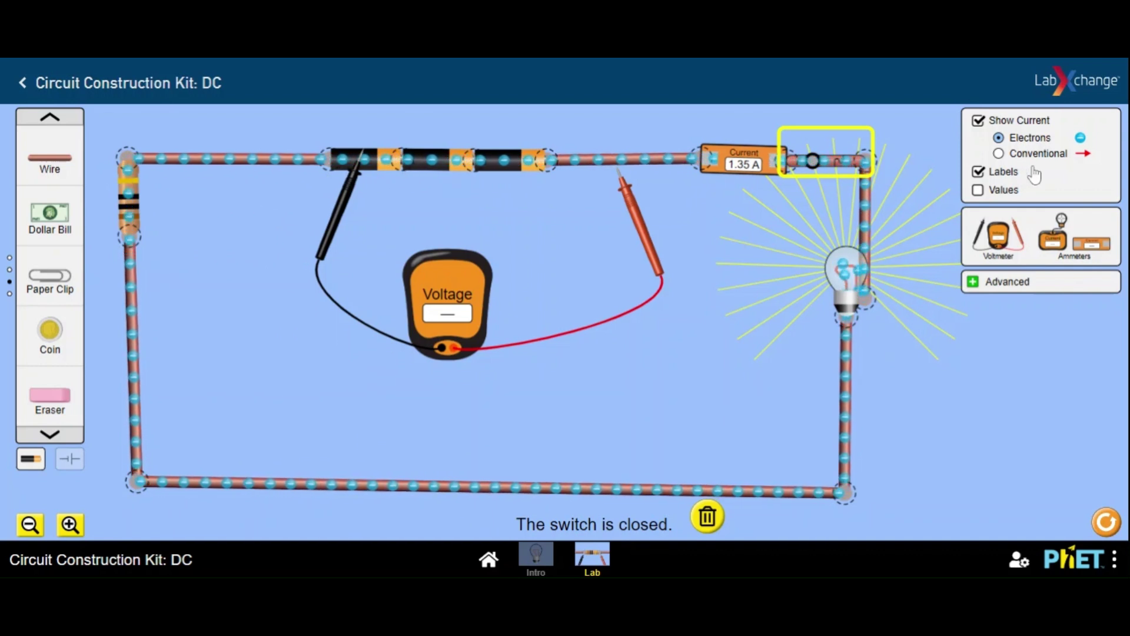
Switch to conventional current arrows and place the voltmeter probes on either side of the batteries (27.00 V)
click(998, 154)
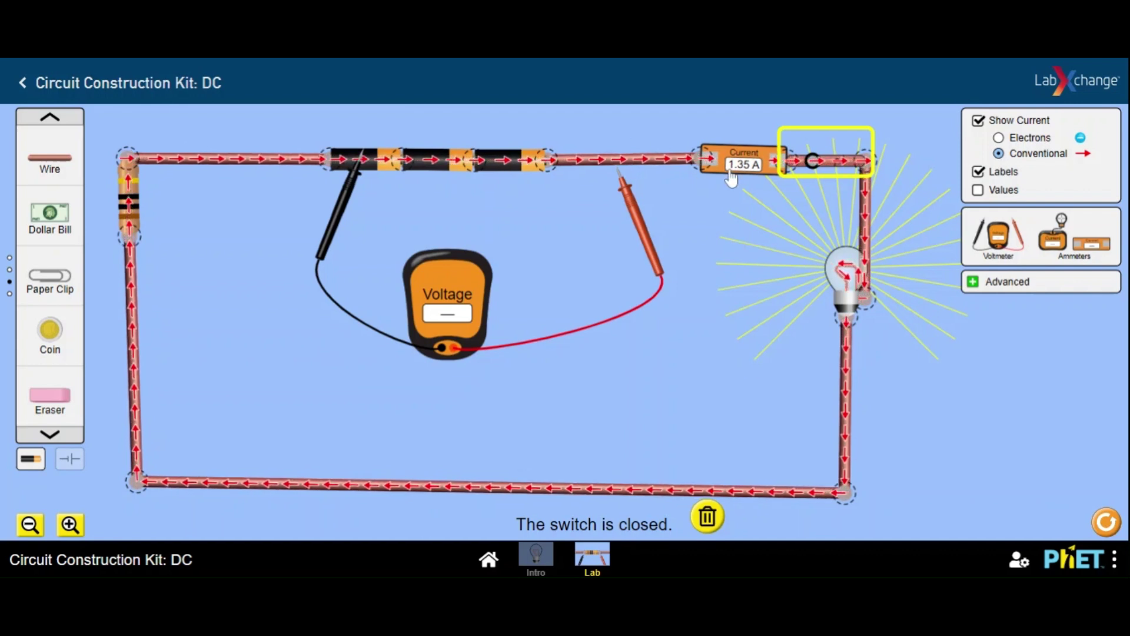
drag(632, 194, 563, 180)
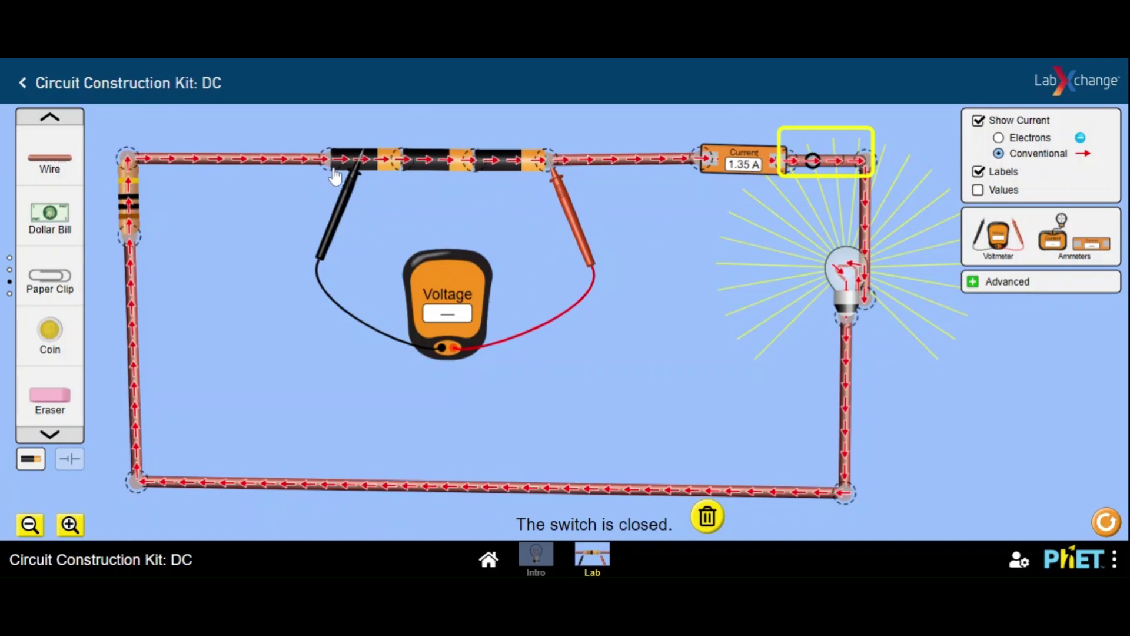
drag(335, 175, 319, 182)
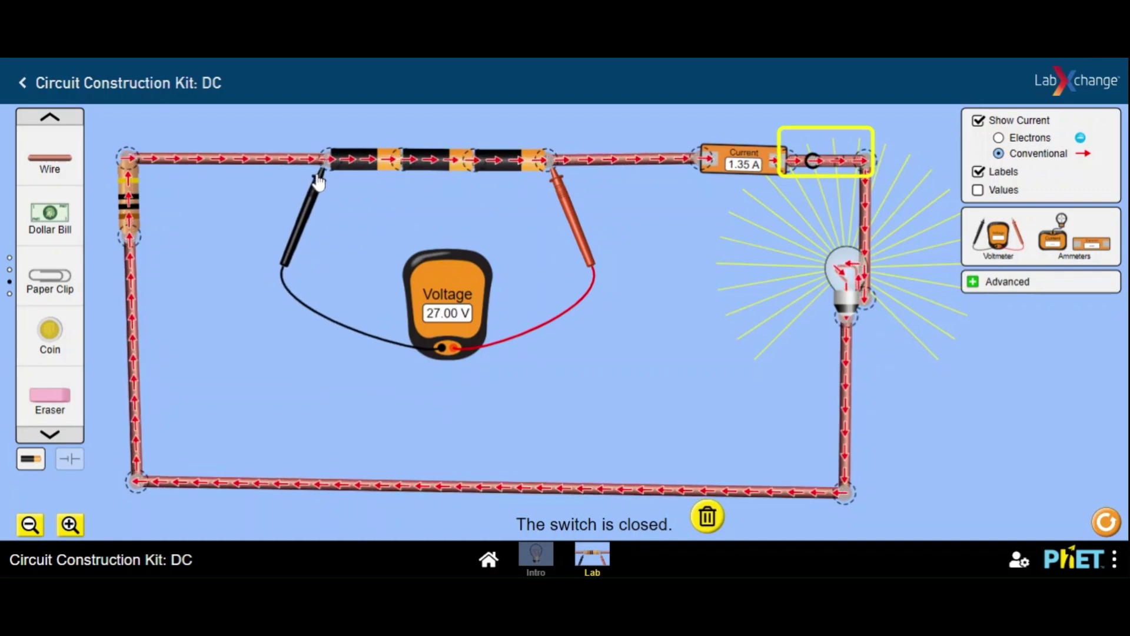
Turn on Values to label each battery 9.0 V, resistor and bulb 10.0 Ω, switch 0 Ω
click(978, 190)
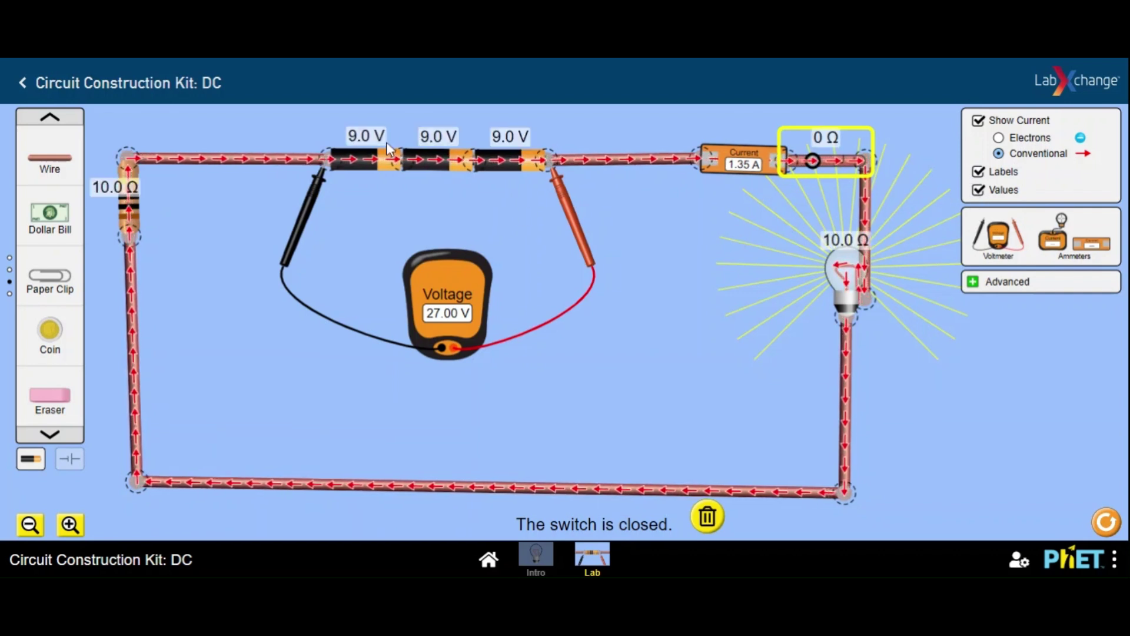